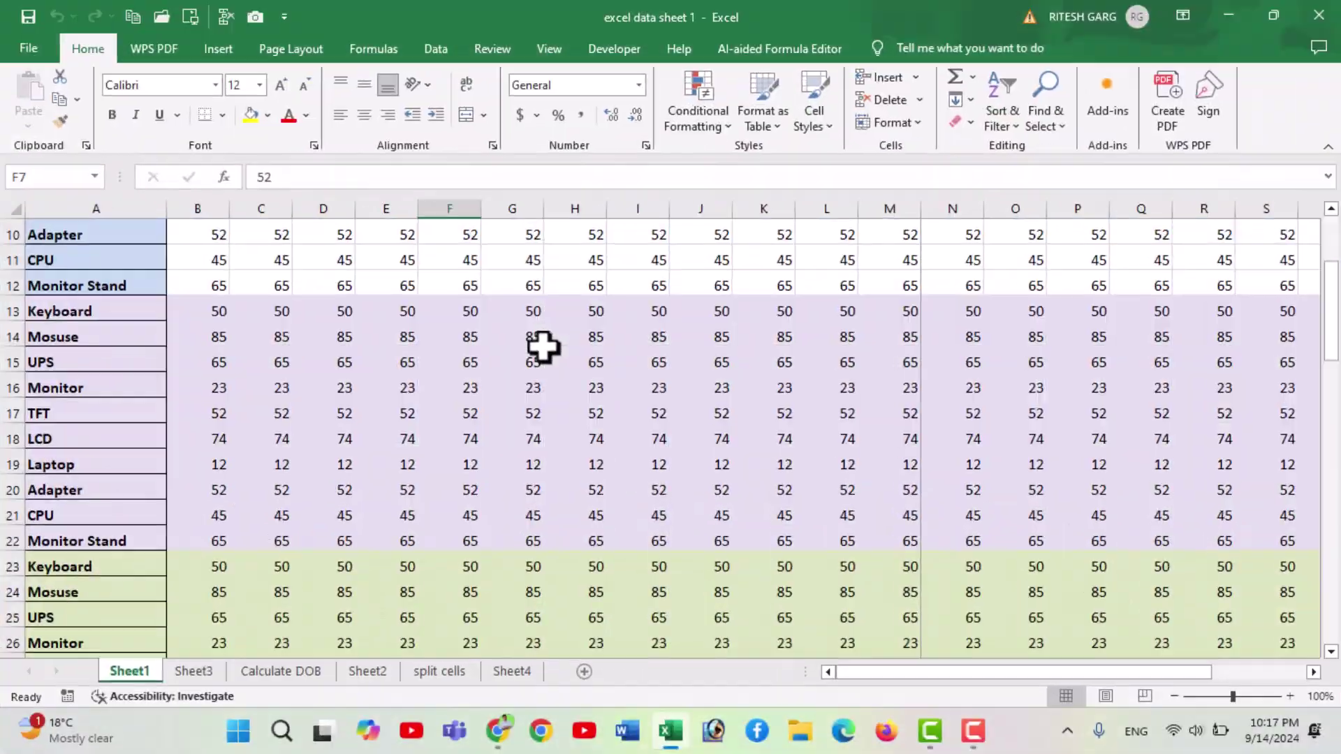
# Drag the vertical page break from column M to column Y's right edge so page 1 spans all columns.
pyautogui.scroll(1, 544, 347)
pyautogui.scroll(2, 543, 347)
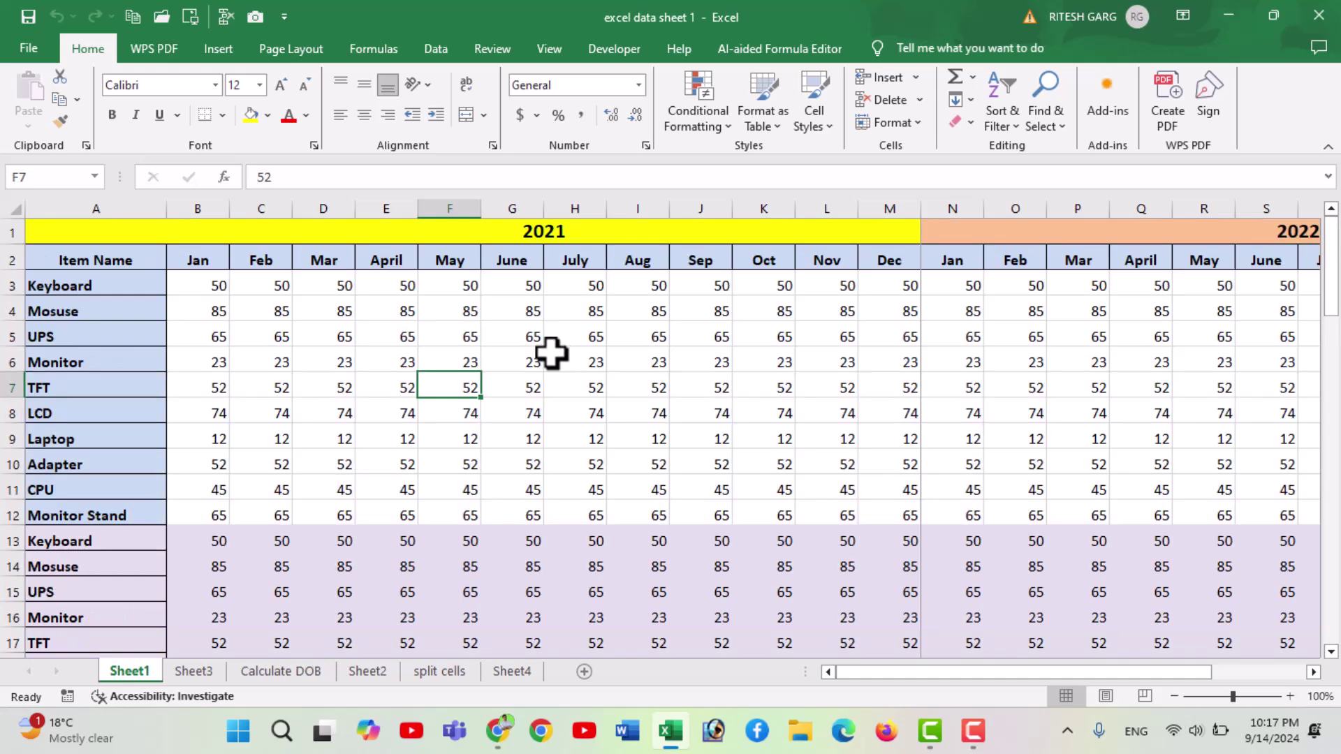
pyautogui.hotkey('ctrl', 'p')
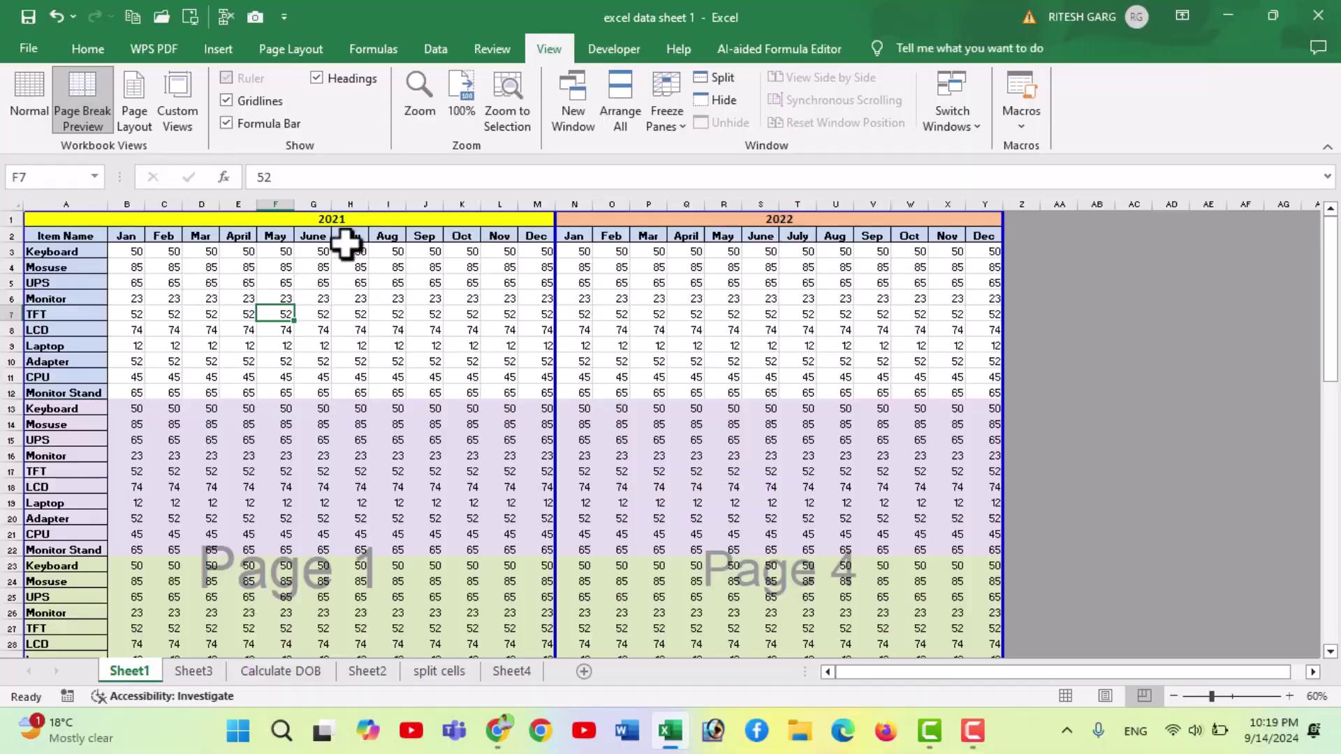
pyautogui.moveTo(556, 291); pyautogui.dragTo(1018, 302)
pyautogui.scroll(-3, 583, 449)
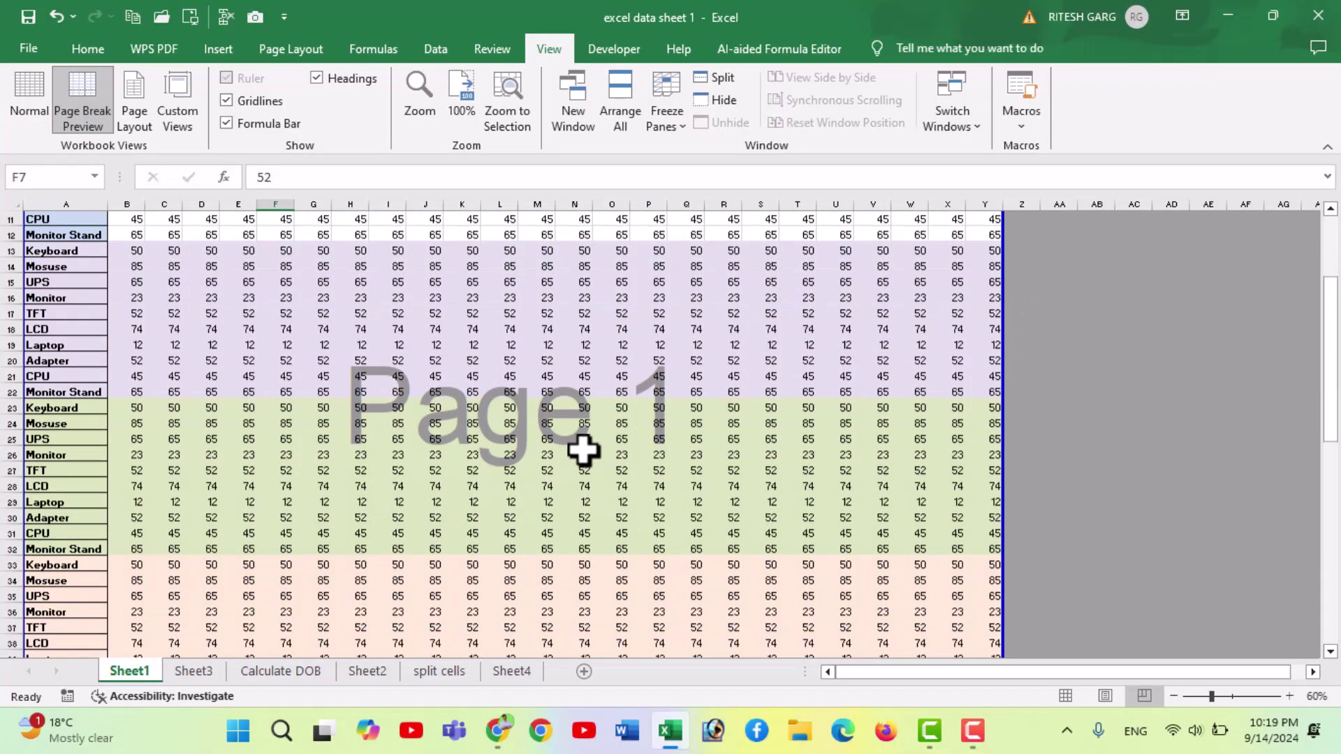
pyautogui.scroll(-11, 584, 449)
pyautogui.scroll(3, 554, 437)
pyautogui.scroll(5, 543, 530)
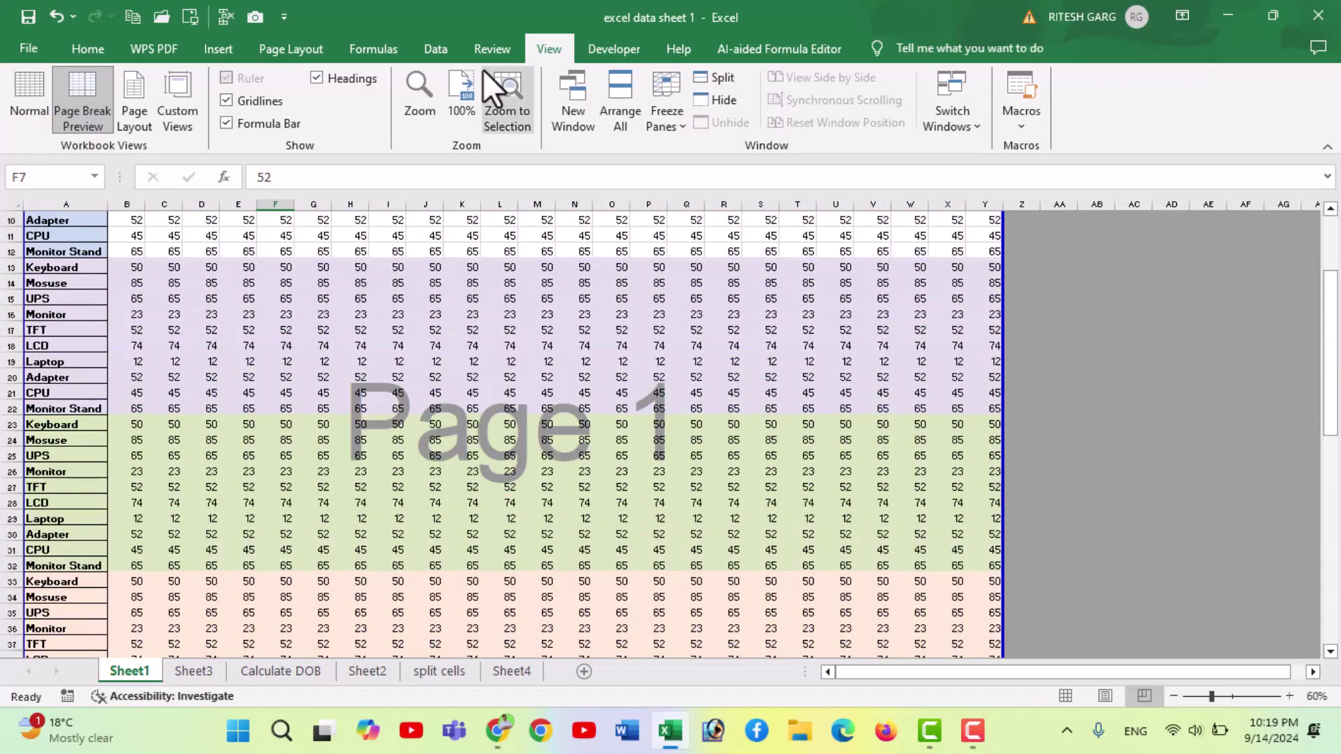
pyautogui.hotkey('ctrl', 'p')
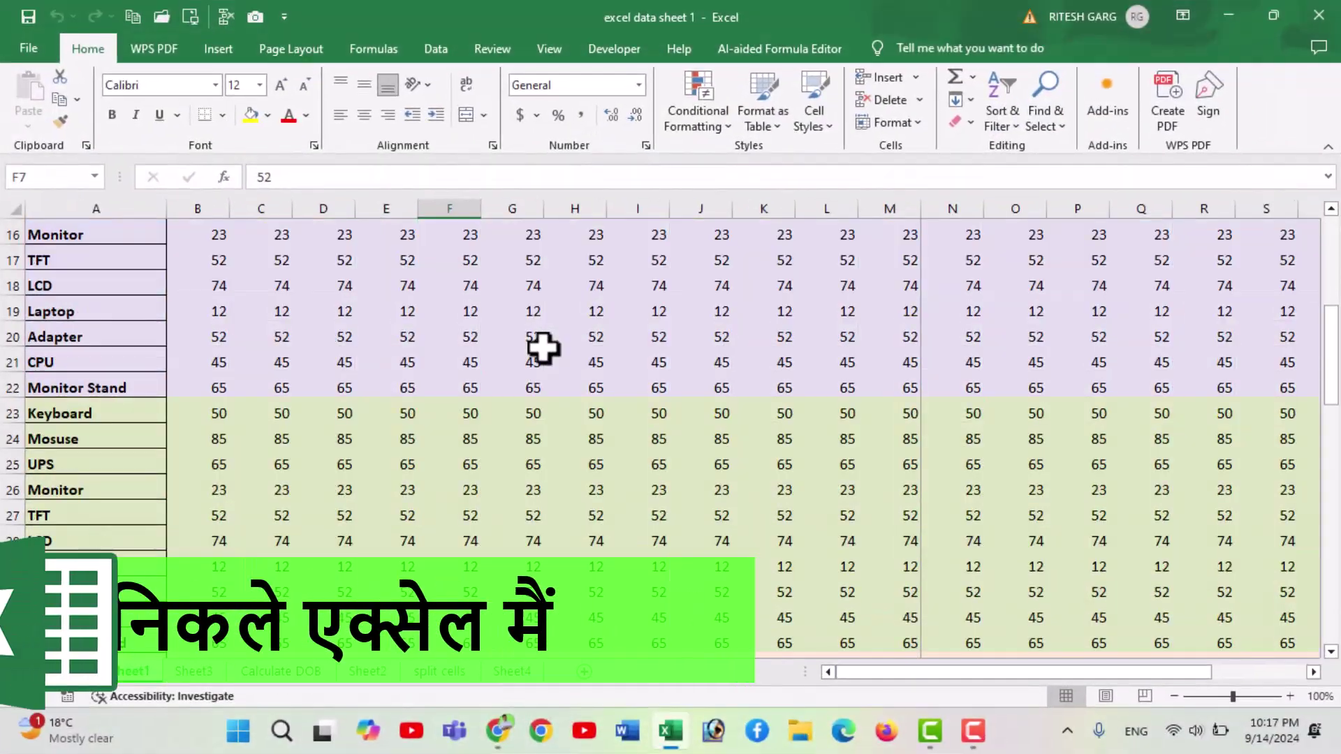
pyautogui.scroll(3, 544, 347)
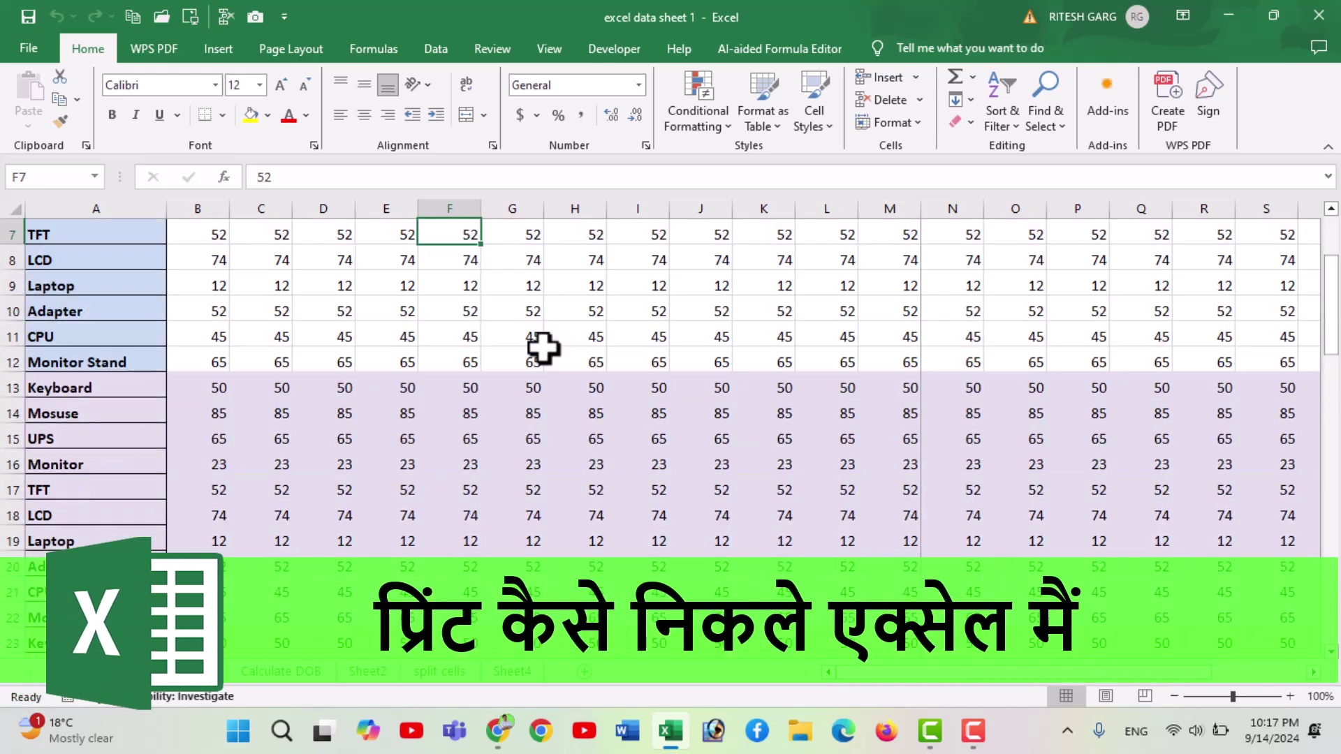
pyautogui.scroll(2, 544, 347)
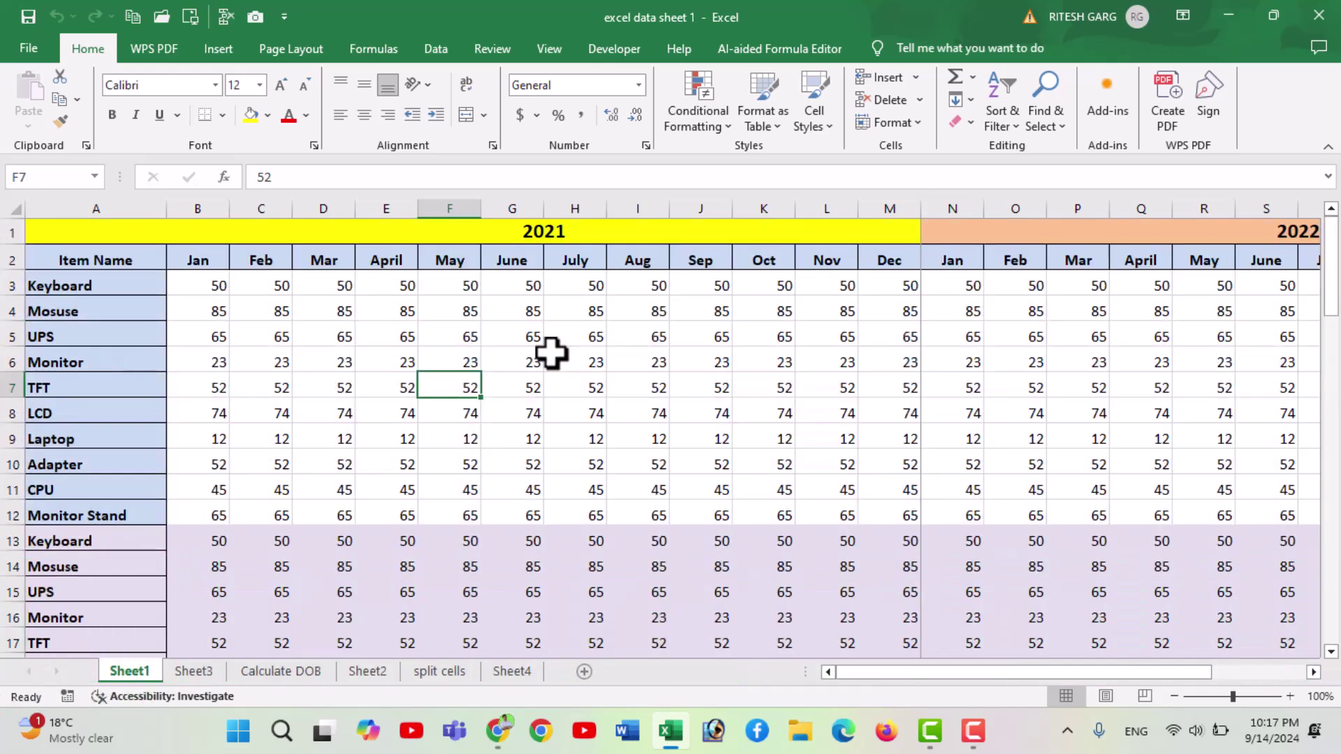
pyautogui.hotkey('ctrl', 'p')
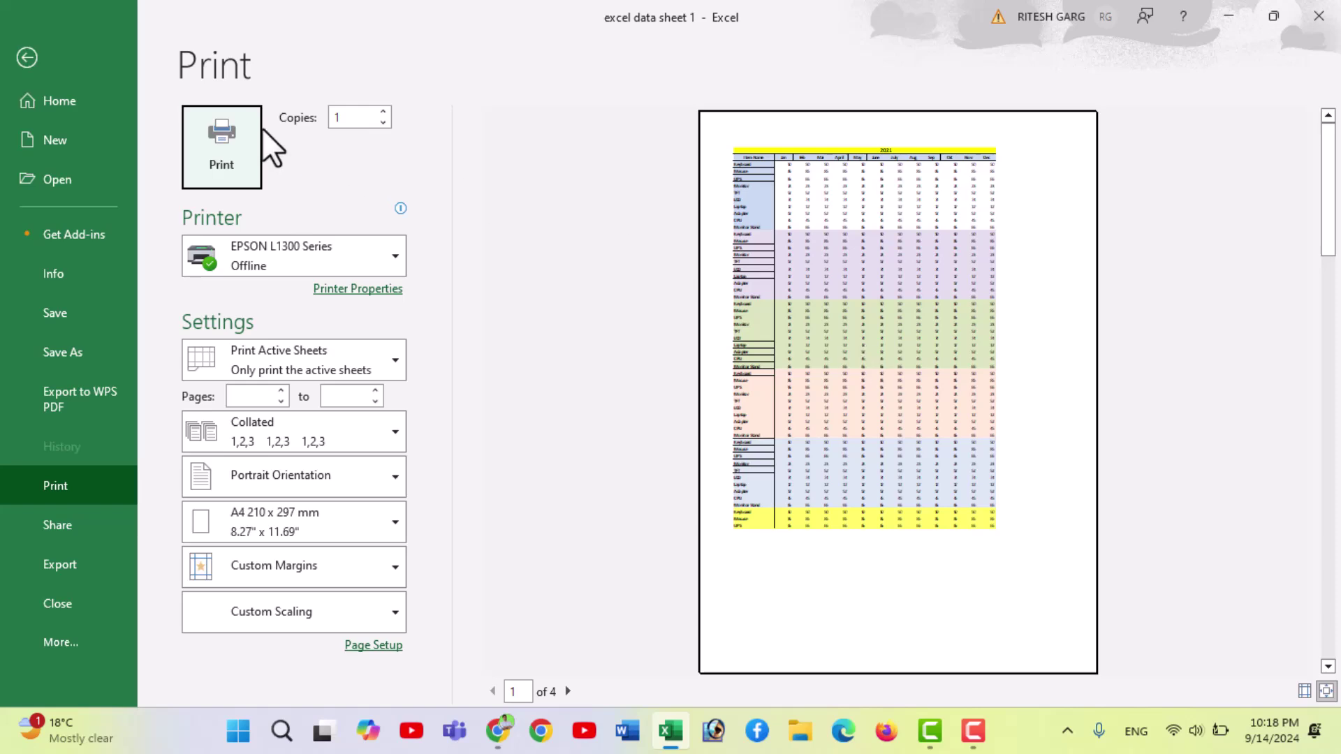
pyautogui.click(27, 57)
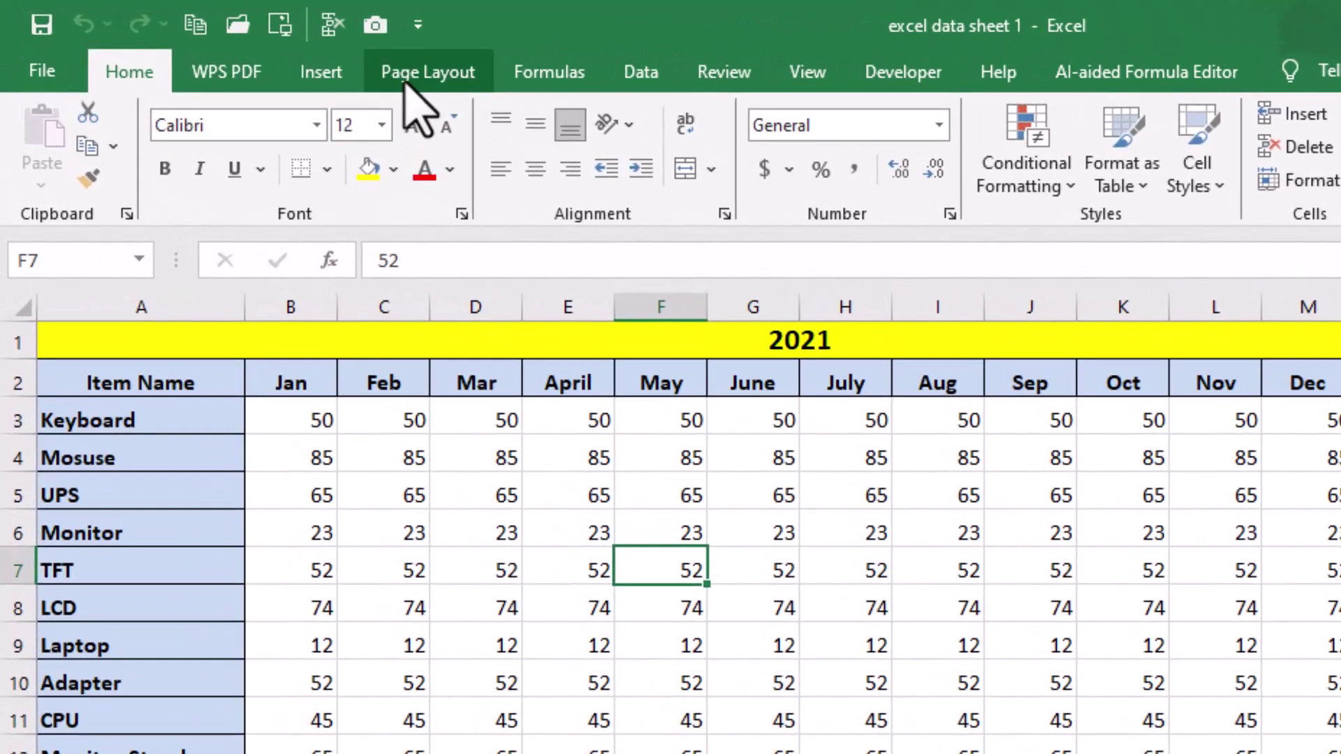
# Set the paper size to A4 and the page orientation to Landscape.
pyautogui.click(405, 77)
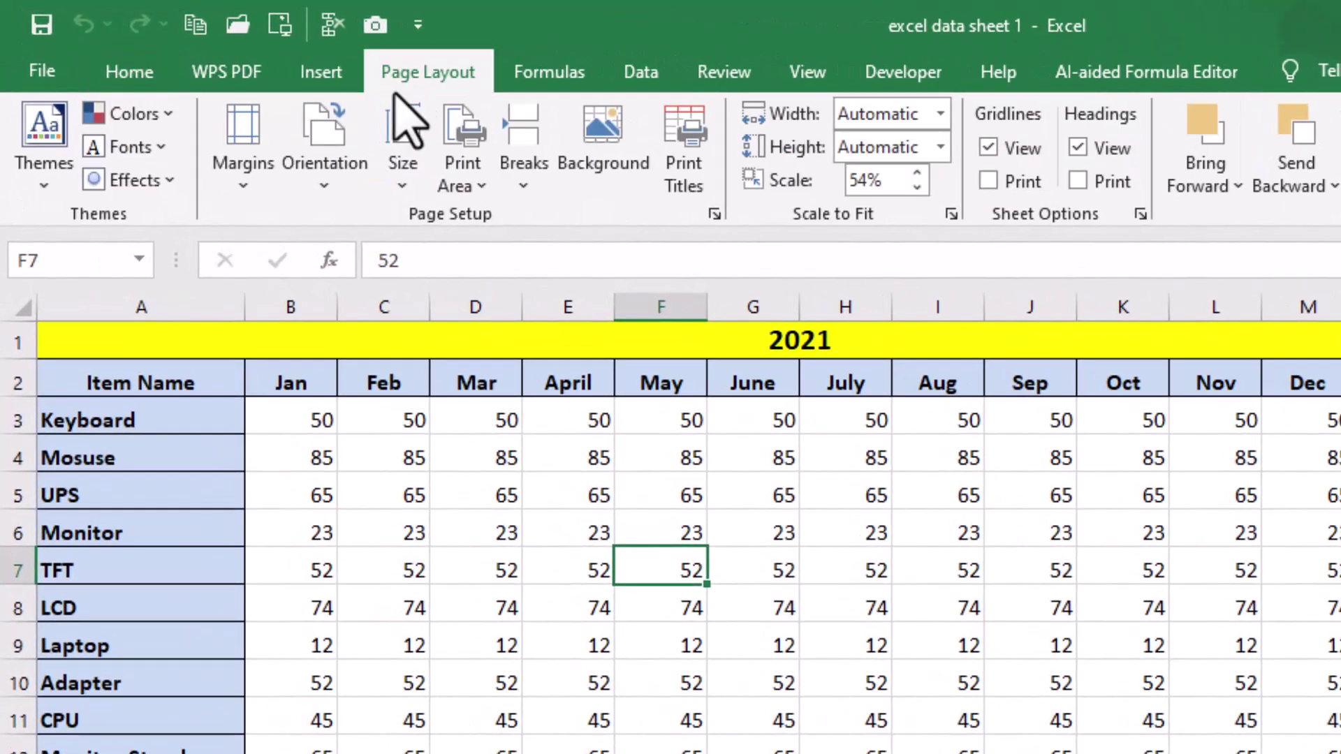
pyautogui.click(396, 195)
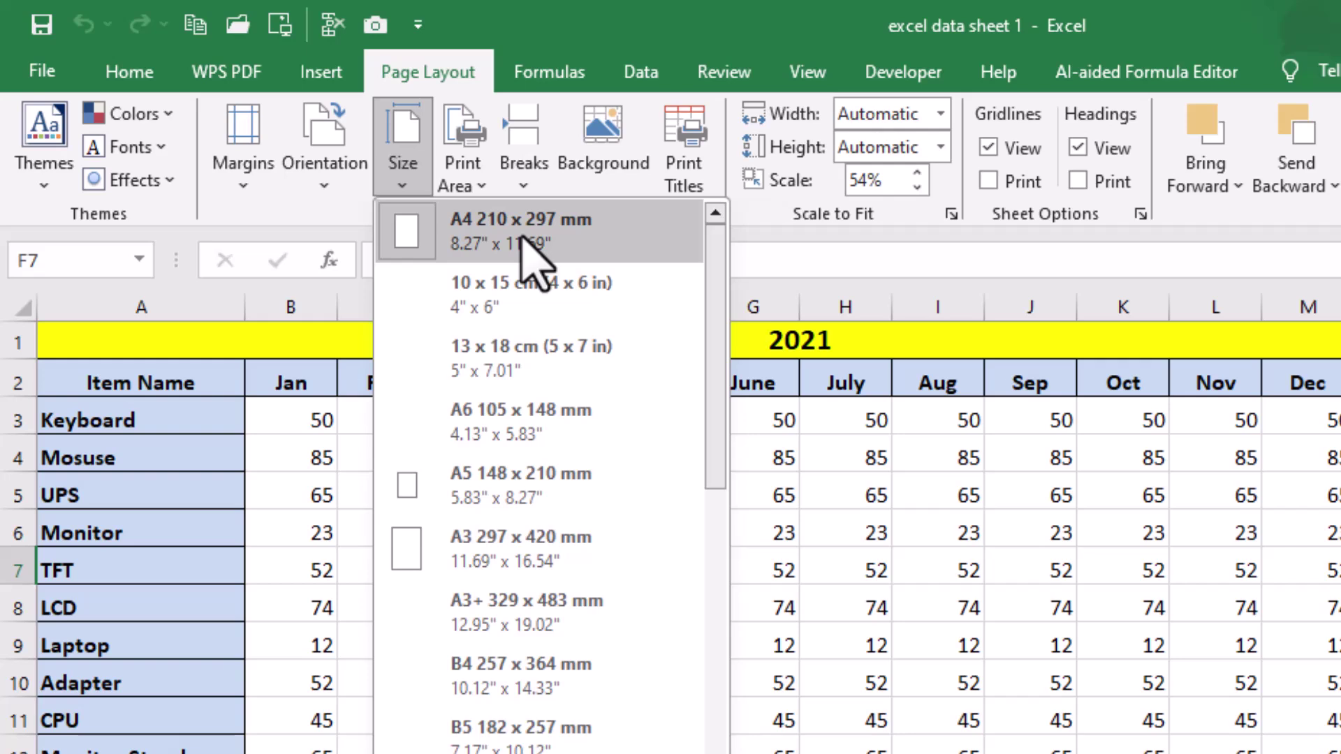
pyautogui.click(521, 237)
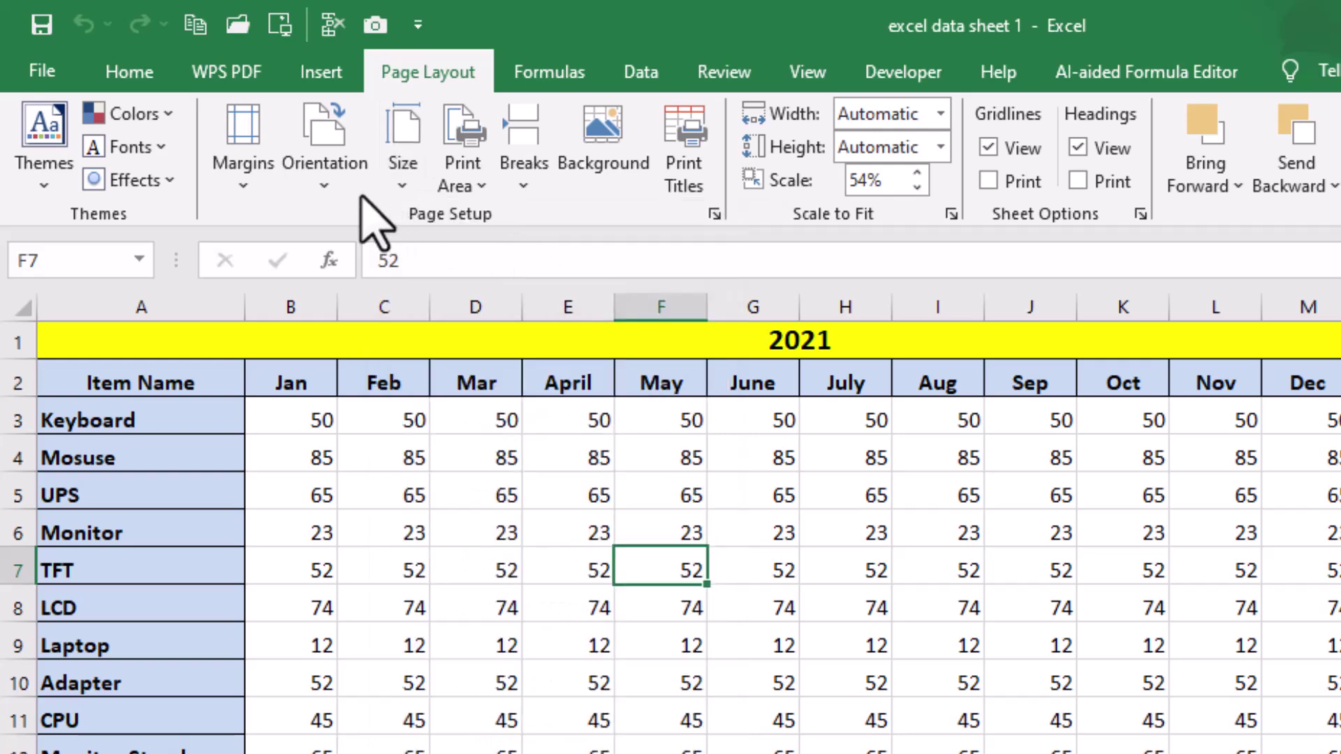
pyautogui.click(349, 222)
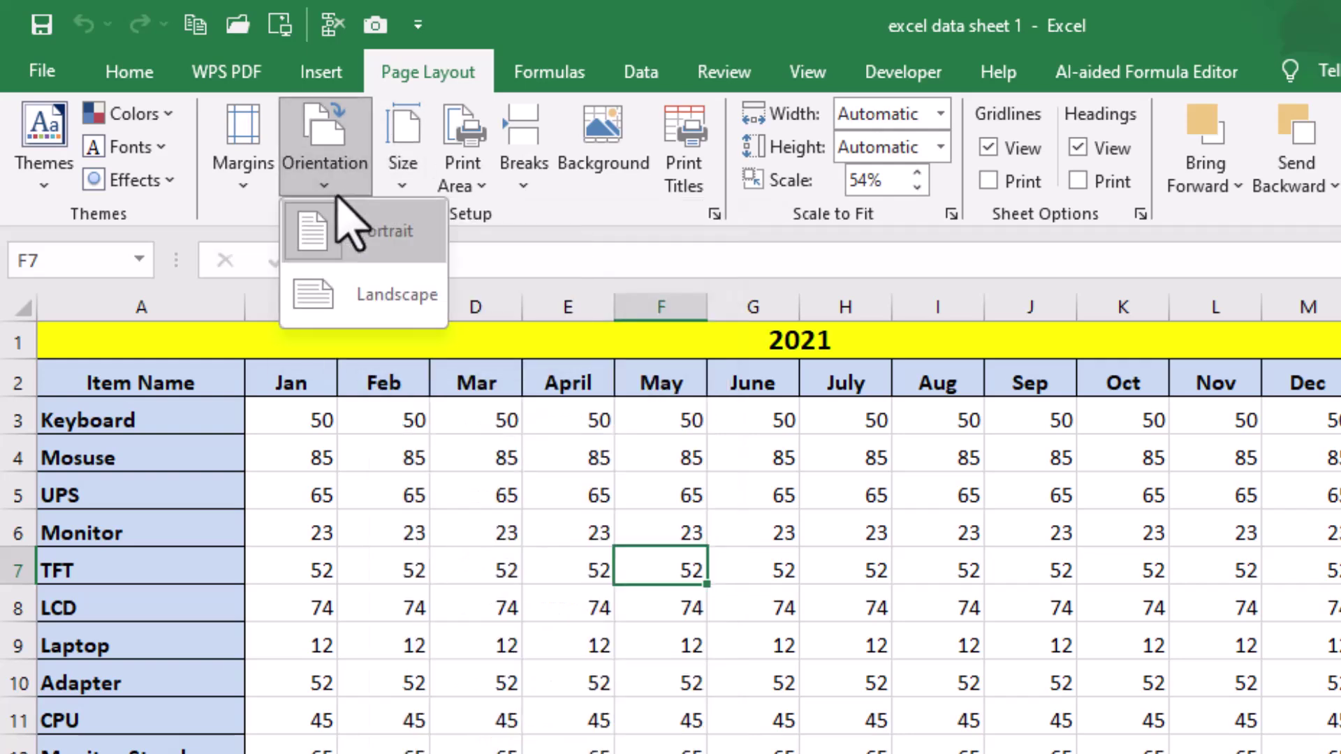
pyautogui.click(359, 297)
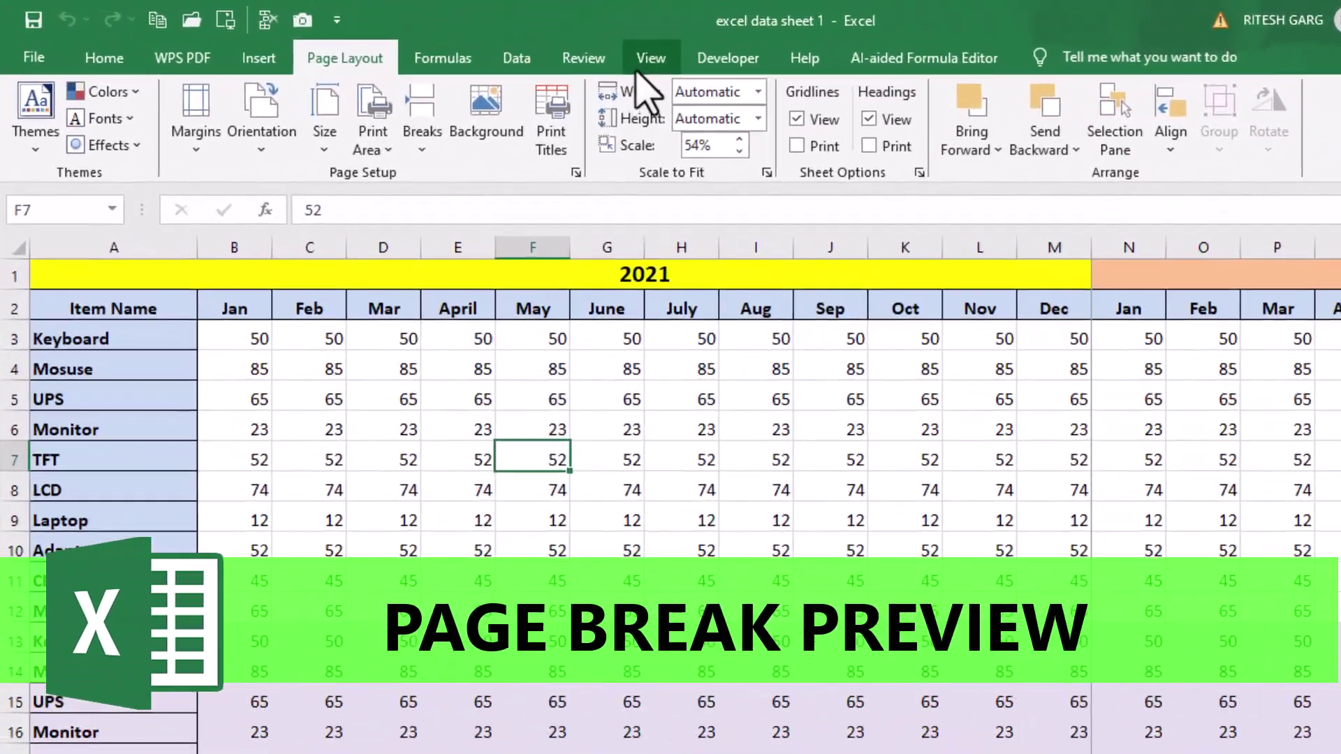
# Switch the ribbon to the View tab.
pyautogui.click(639, 67)
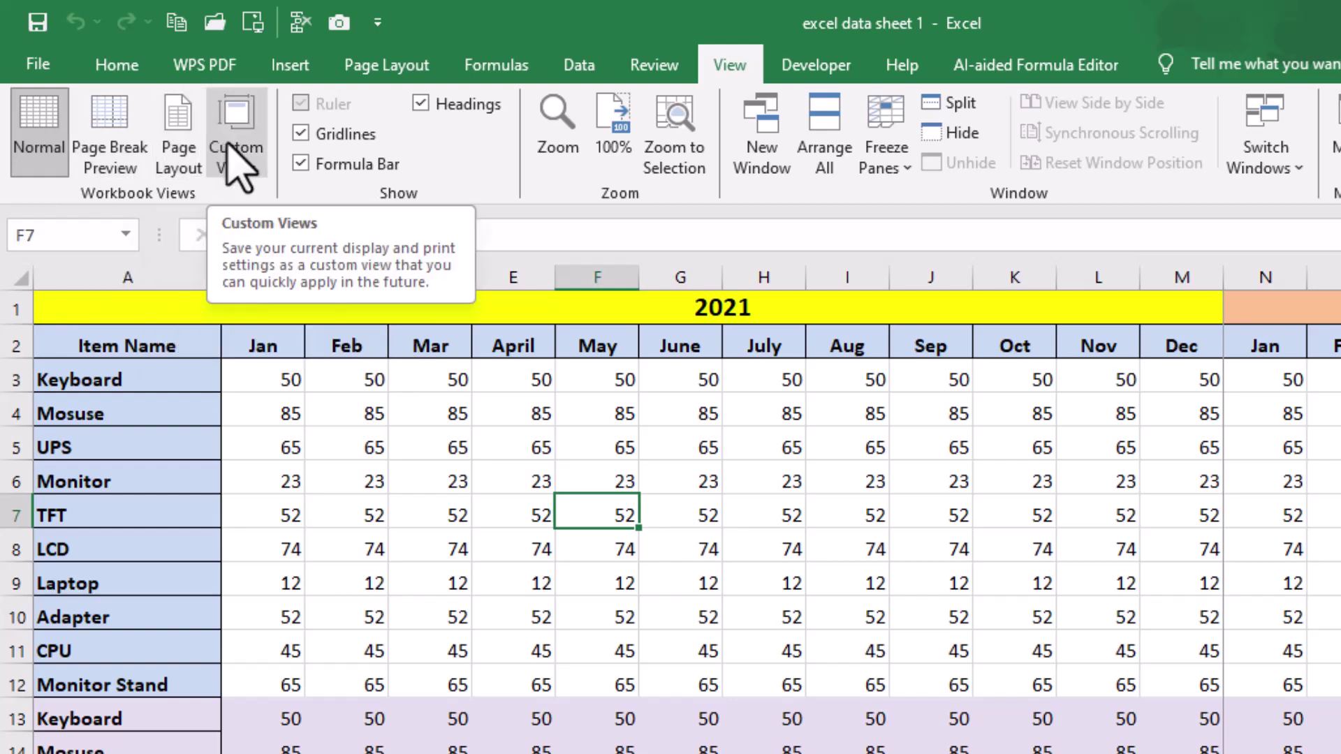
# Turn on Page Break Preview and scroll through the numbered print pages of Sheet1.
pyautogui.click(113, 148)
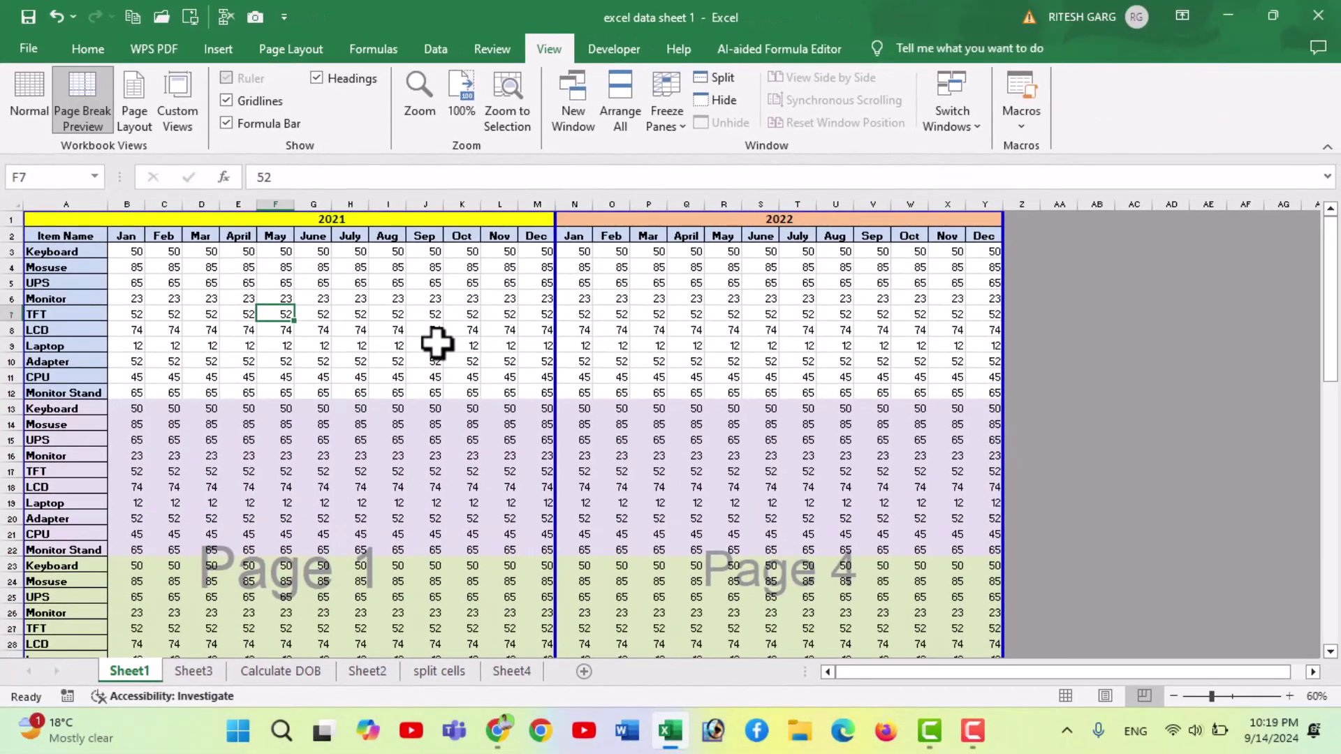
pyautogui.scroll(-2, 433, 344)
pyautogui.scroll(-4, 433, 344)
pyautogui.scroll(-2, 434, 348)
pyautogui.scroll(-3, 435, 347)
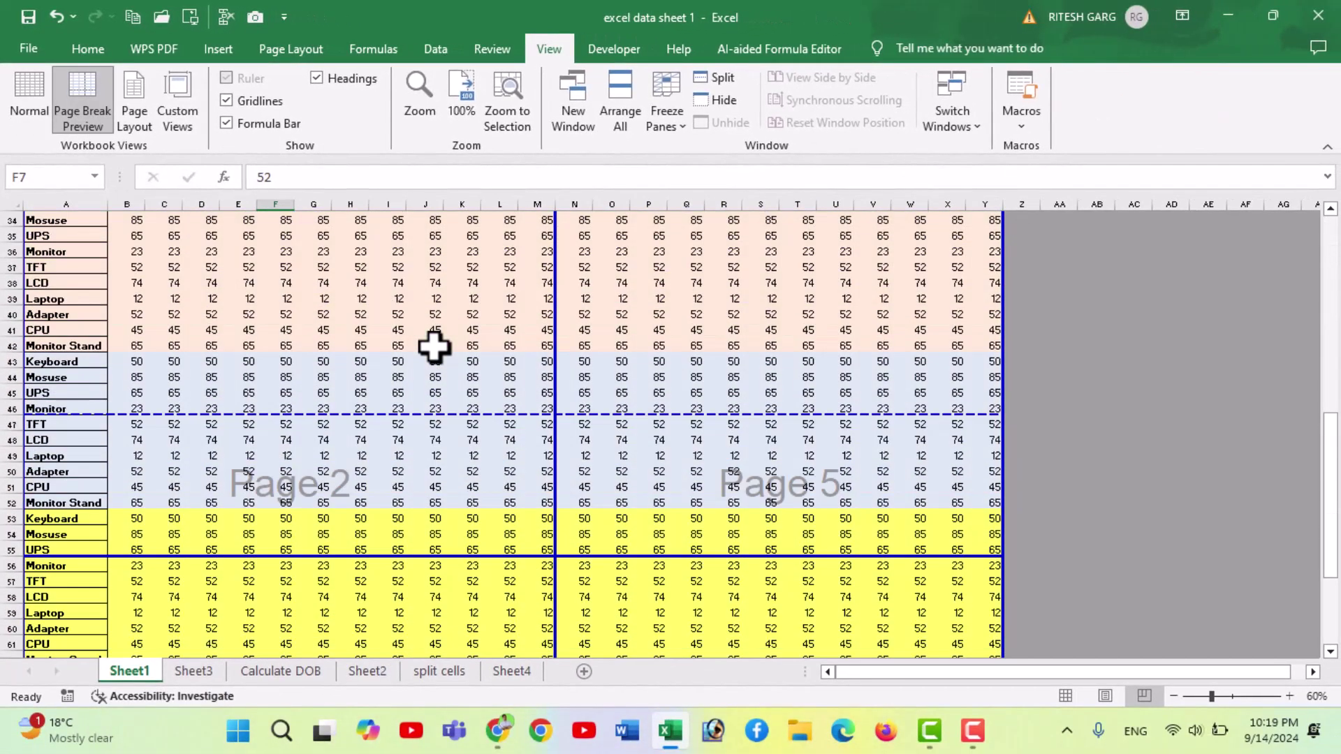
pyautogui.scroll(-5, 434, 347)
pyautogui.scroll(4, 435, 346)
pyautogui.scroll(4, 435, 343)
pyautogui.scroll(4, 434, 344)
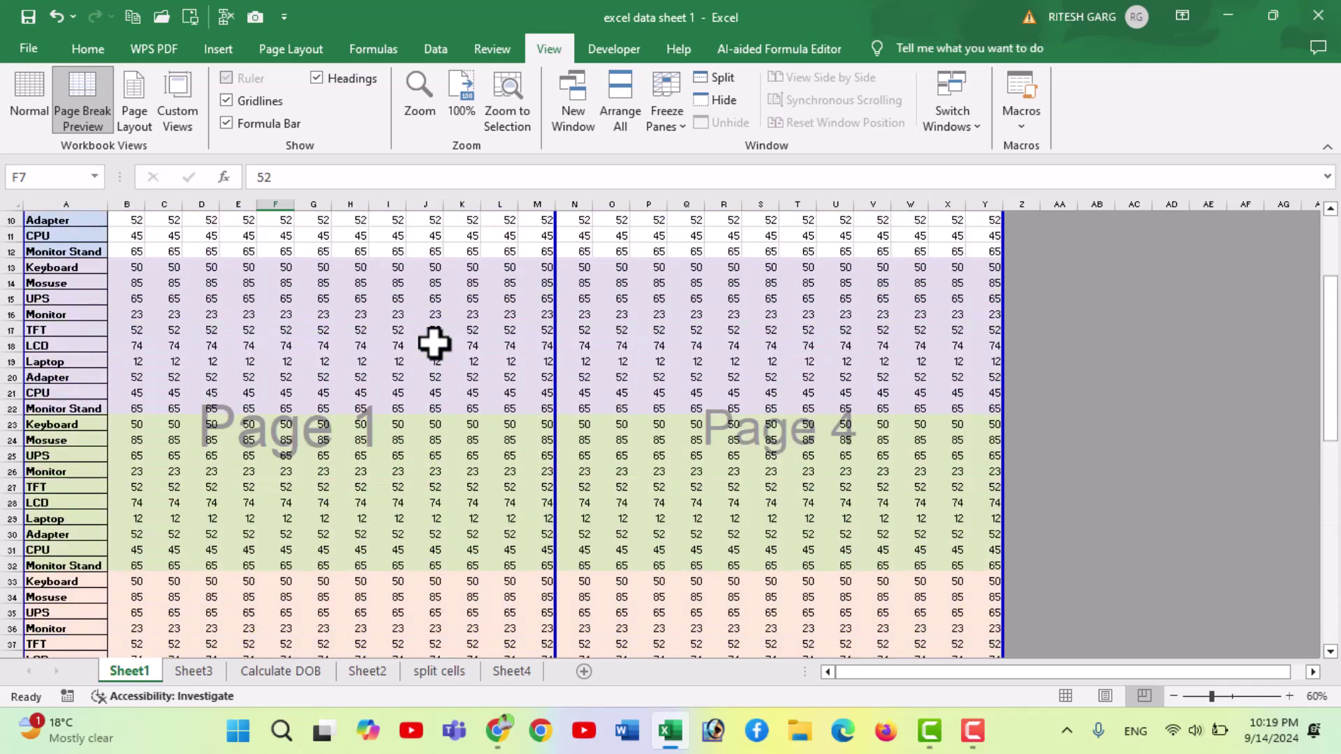
pyautogui.scroll(2, 435, 343)
pyautogui.scroll(1, 435, 343)
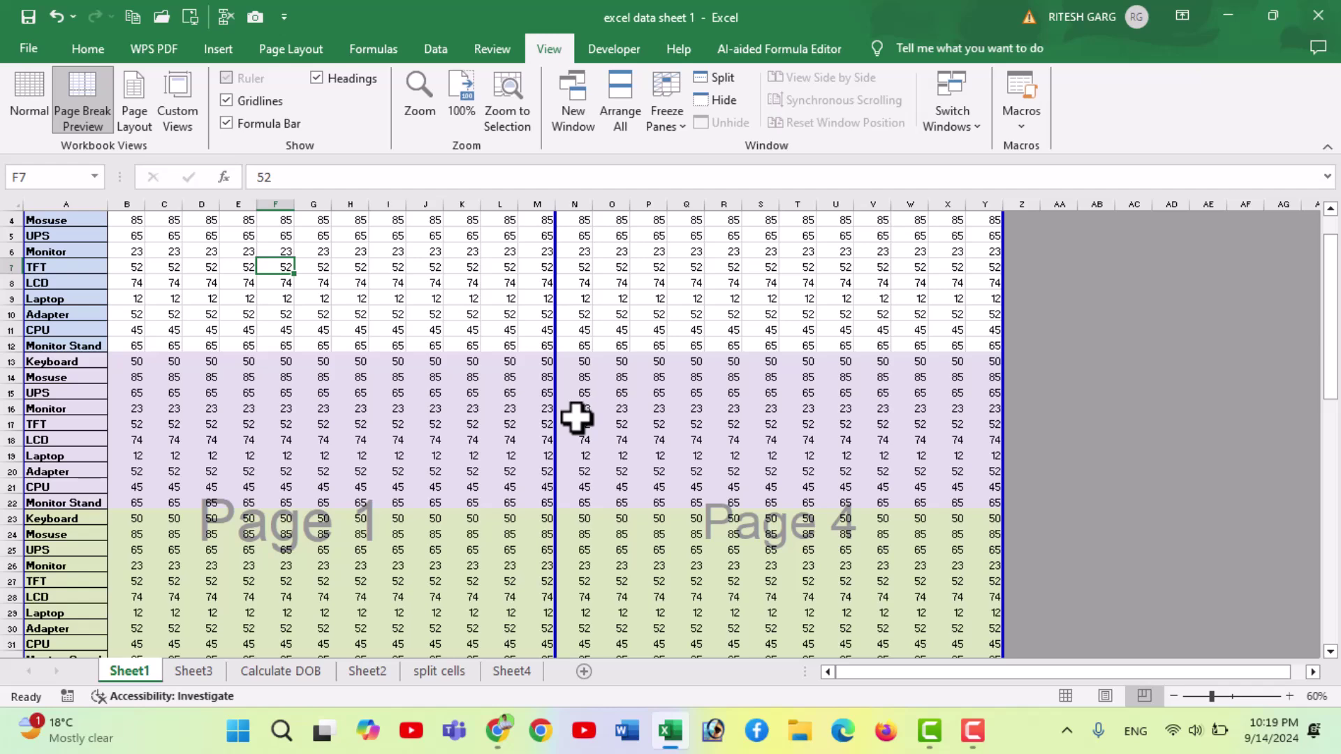
pyautogui.scroll(1, 576, 419)
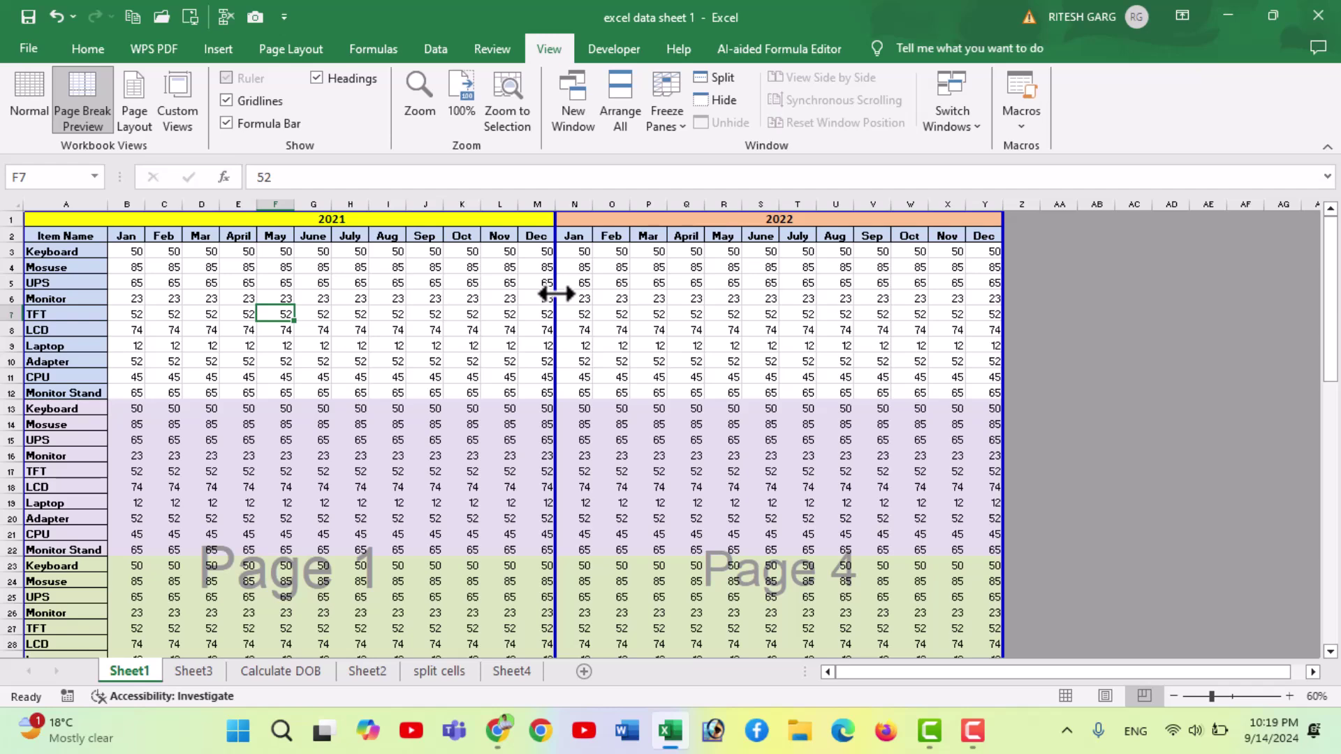
# Drag the vertical page break to column Y's right edge so both years fit one page width.
pyautogui.moveTo(555, 294); pyautogui.dragTo(1012, 310)
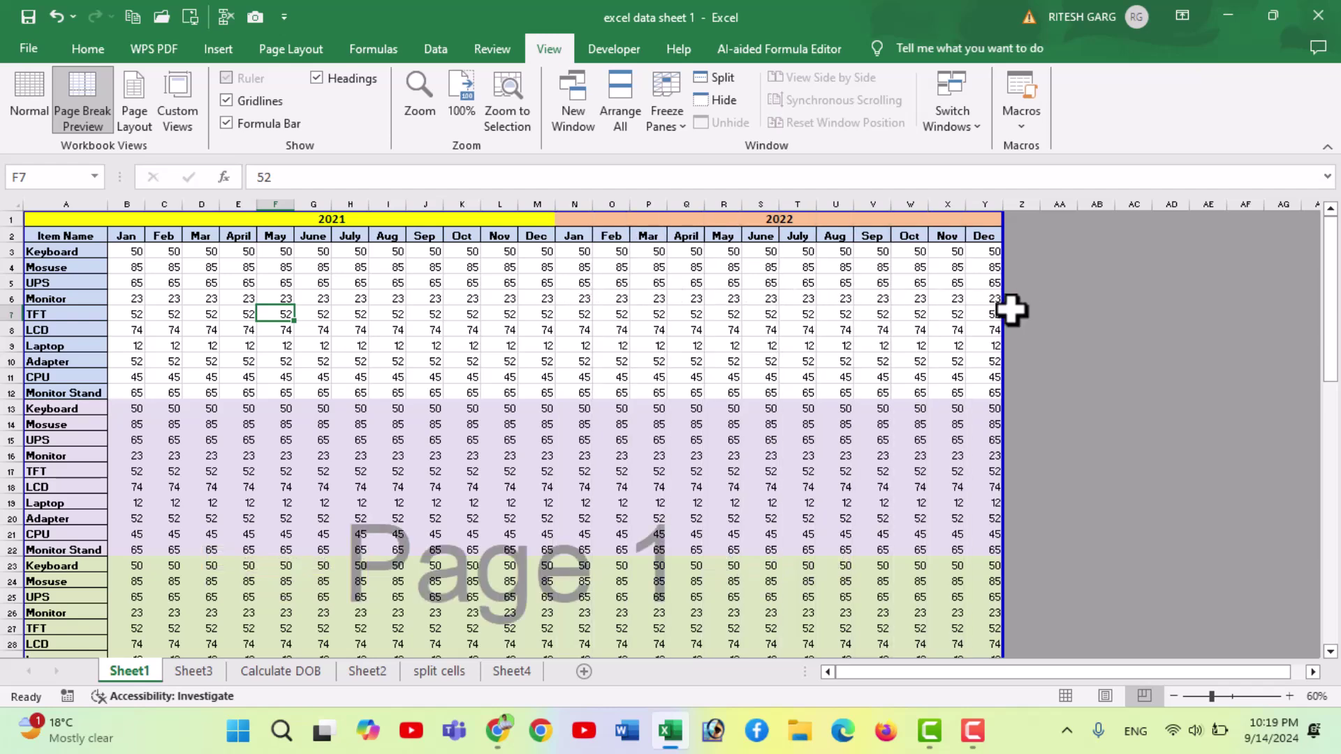
pyautogui.scroll(-2, 595, 449)
pyautogui.scroll(-1, 554, 480)
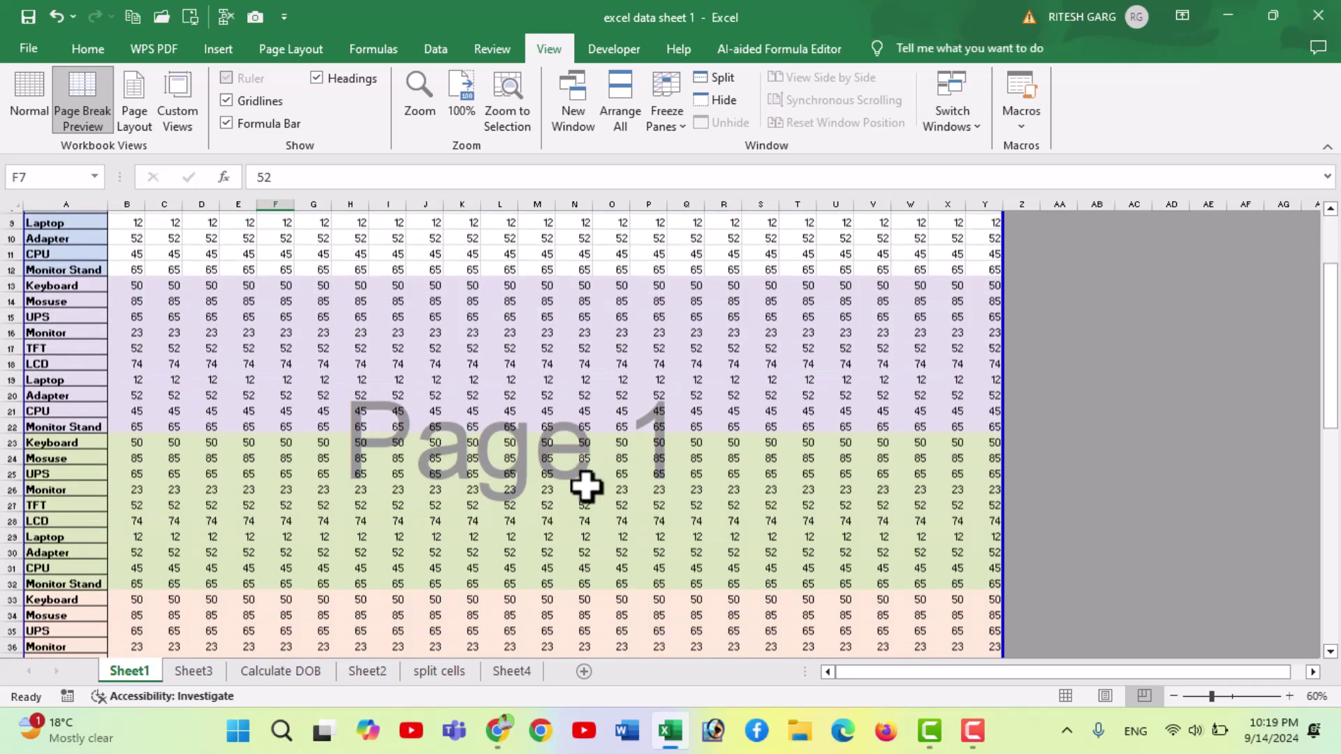
# Drag the horizontal page break below row 55 off the sheet, merging page 3 into page 2.
pyautogui.scroll(-3, 584, 451)
pyautogui.scroll(-3, 596, 453)
pyautogui.scroll(-3, 559, 456)
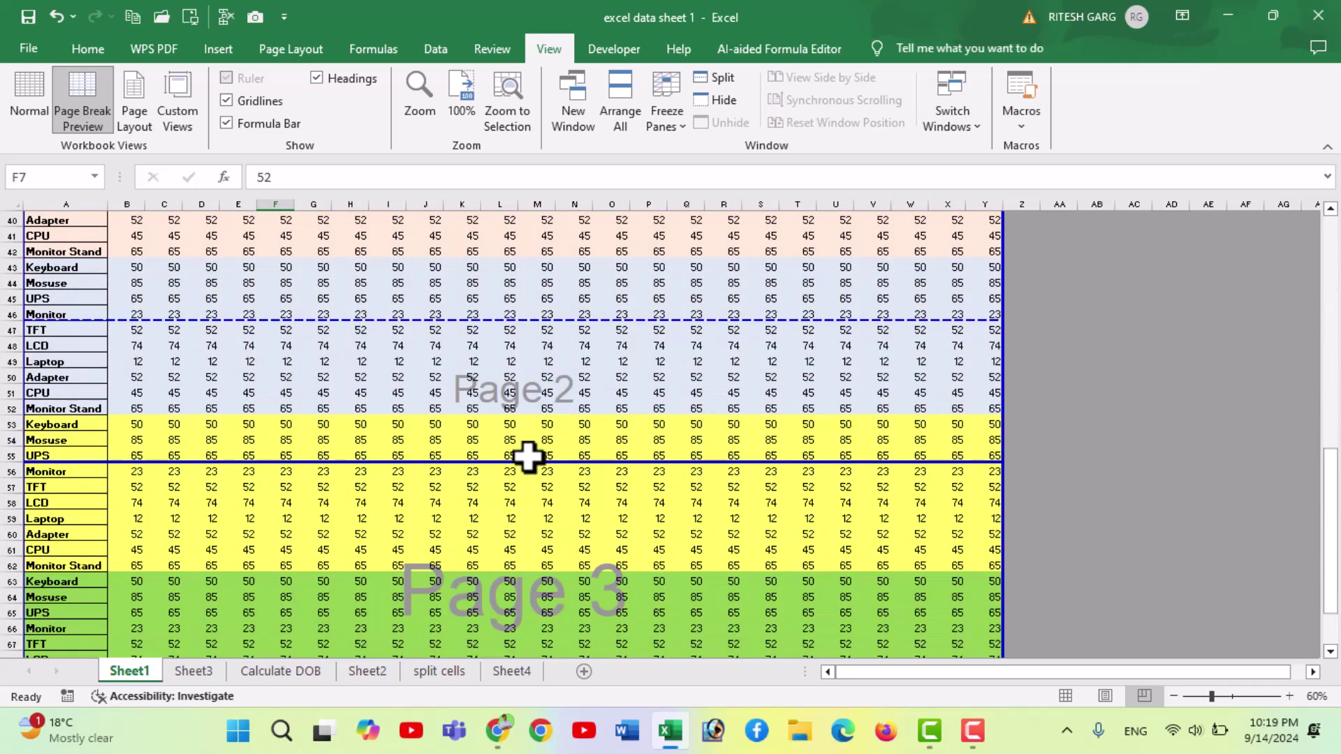
pyautogui.scroll(-4, 526, 458)
pyautogui.scroll(2, 529, 467)
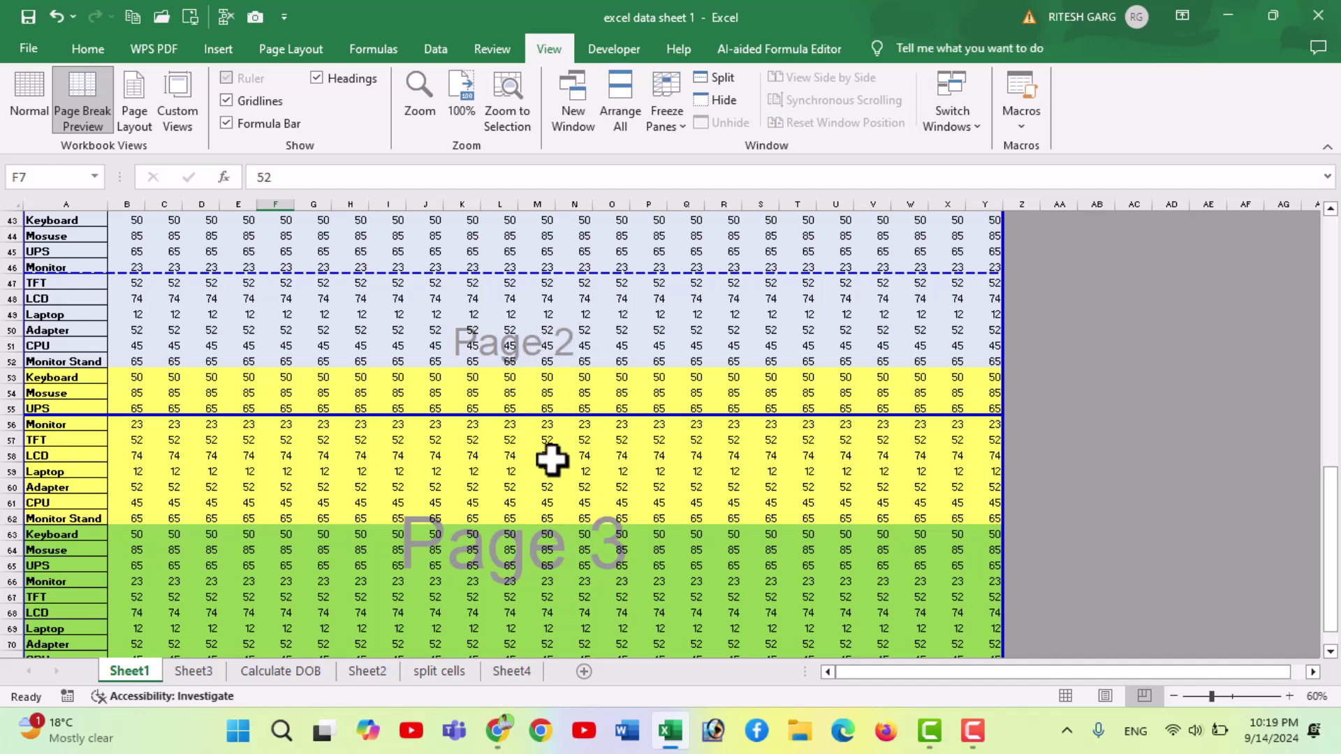
pyautogui.scroll(-1, 554, 447)
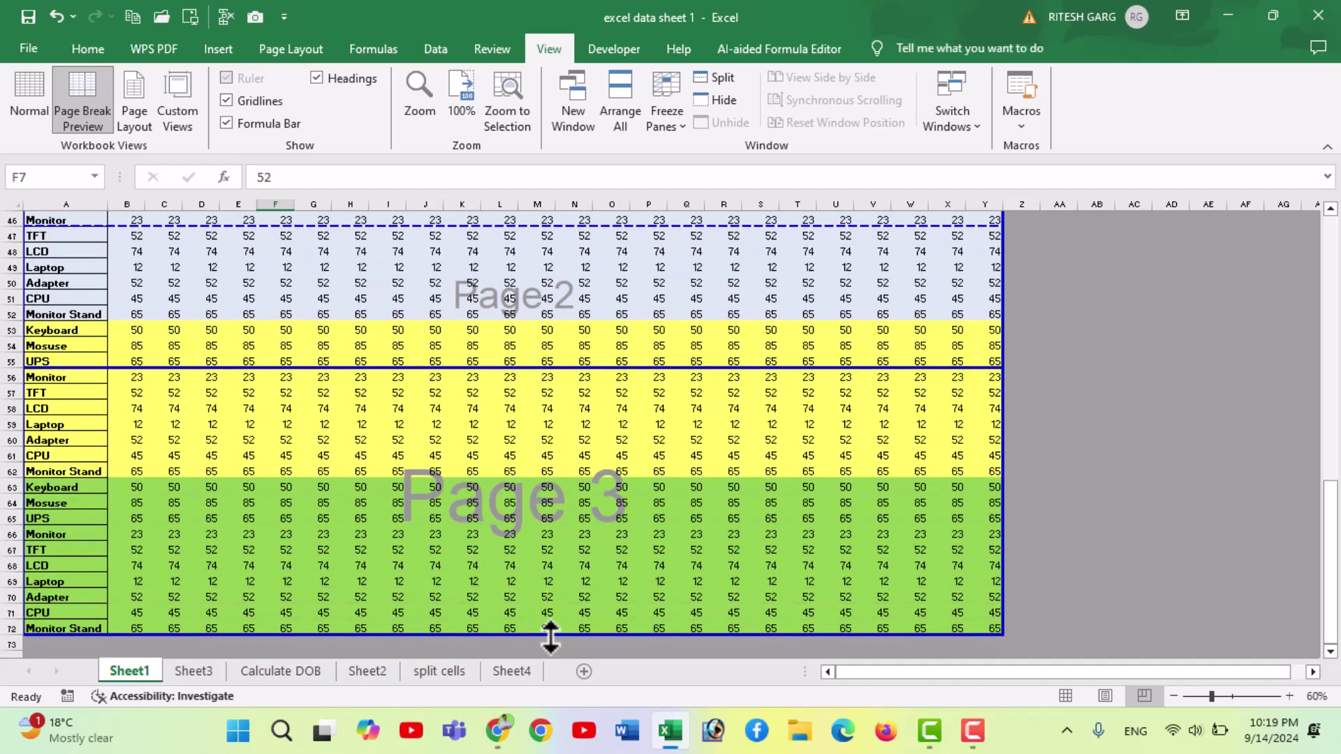
pyautogui.moveTo(551, 637); pyautogui.dragTo(549, 636)
pyautogui.scroll(3, 545, 530)
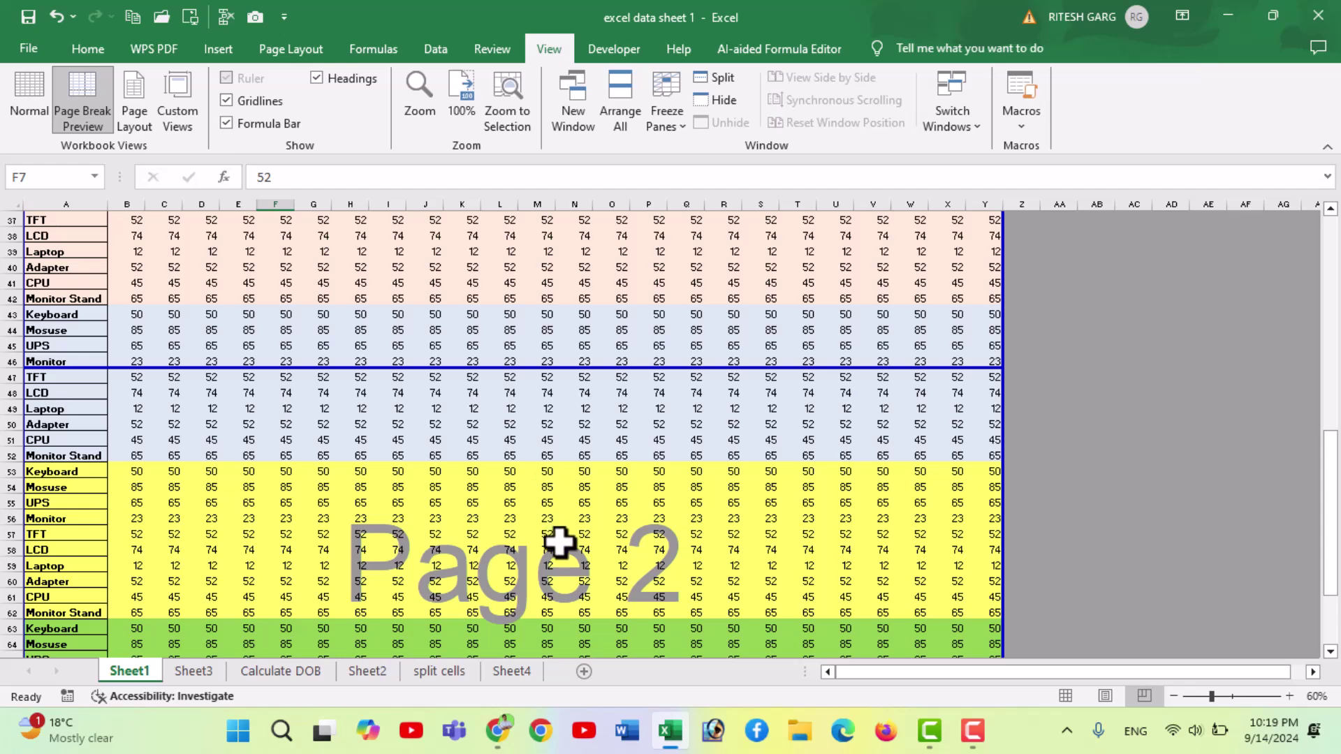
pyautogui.scroll(6, 559, 541)
pyautogui.scroll(3, 552, 398)
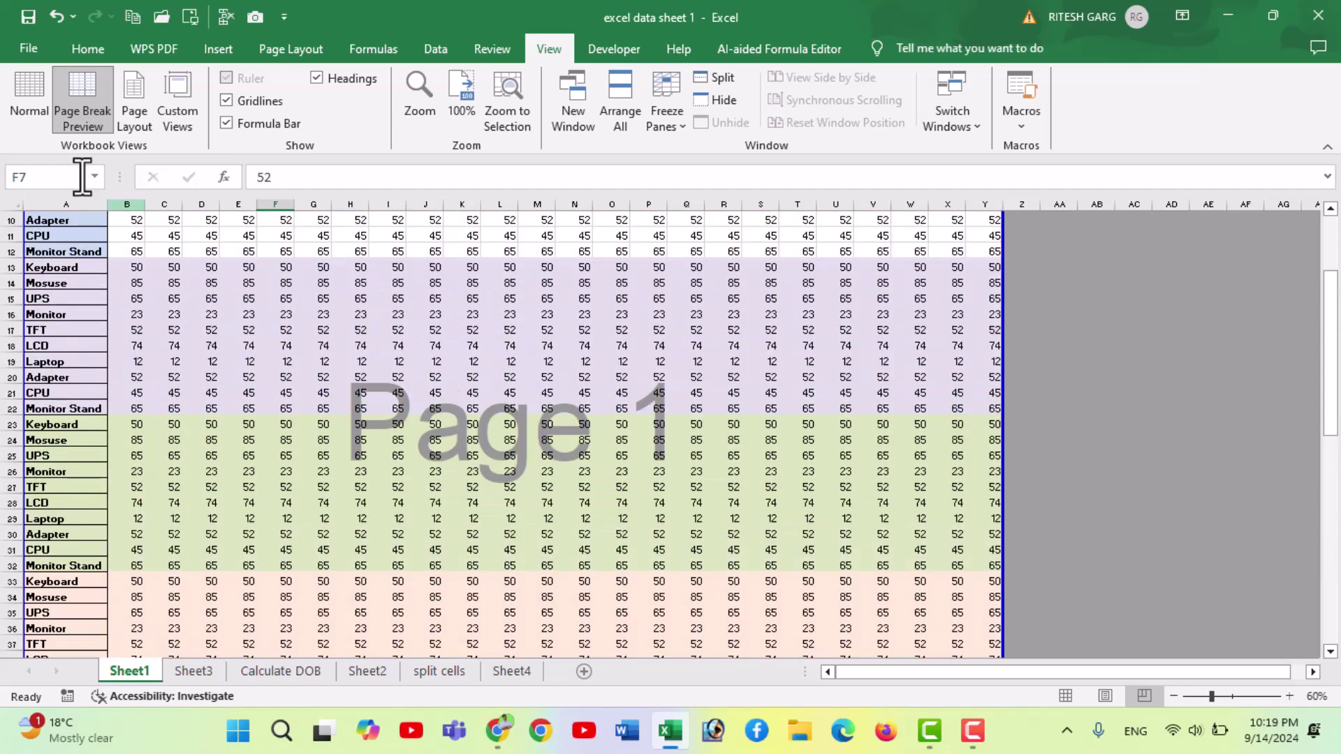
# Return to Normal view and review the two-page landscape A4 print preview.
pyautogui.click(38, 84)
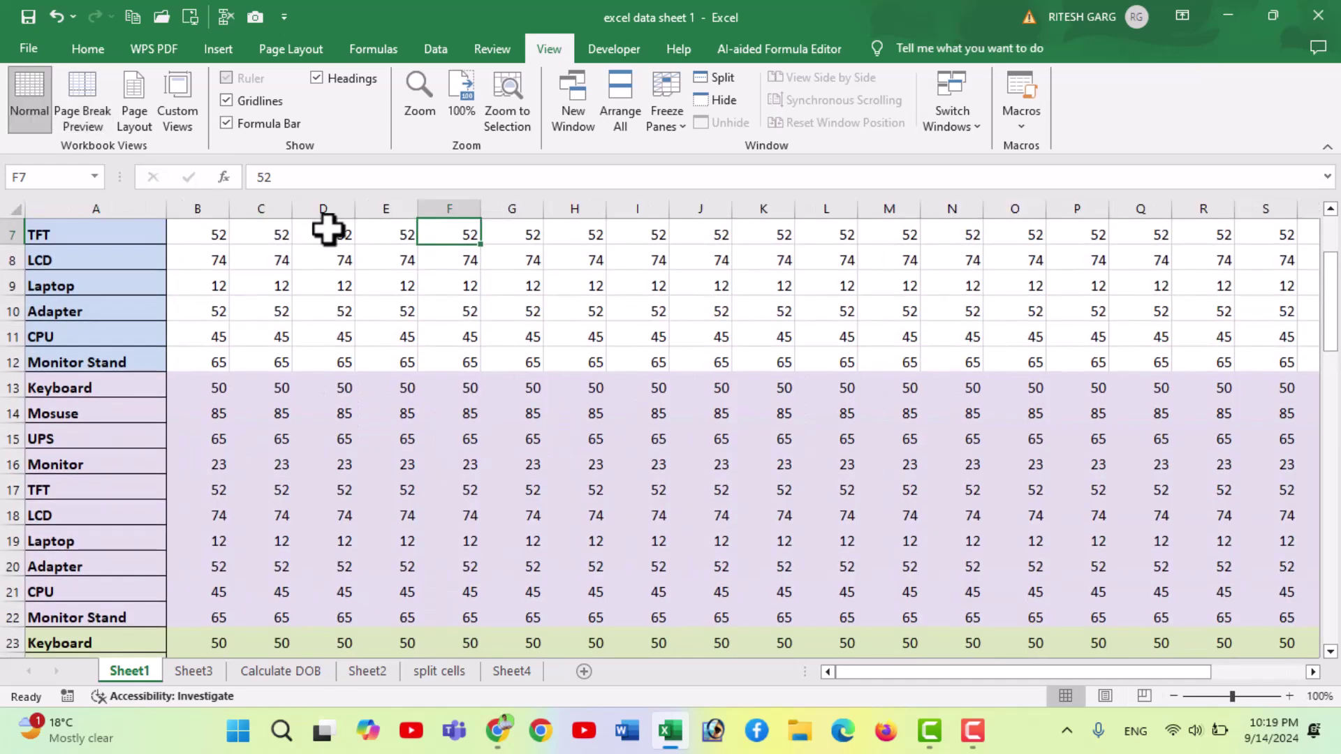
pyautogui.hotkey('ctrl', 'p')
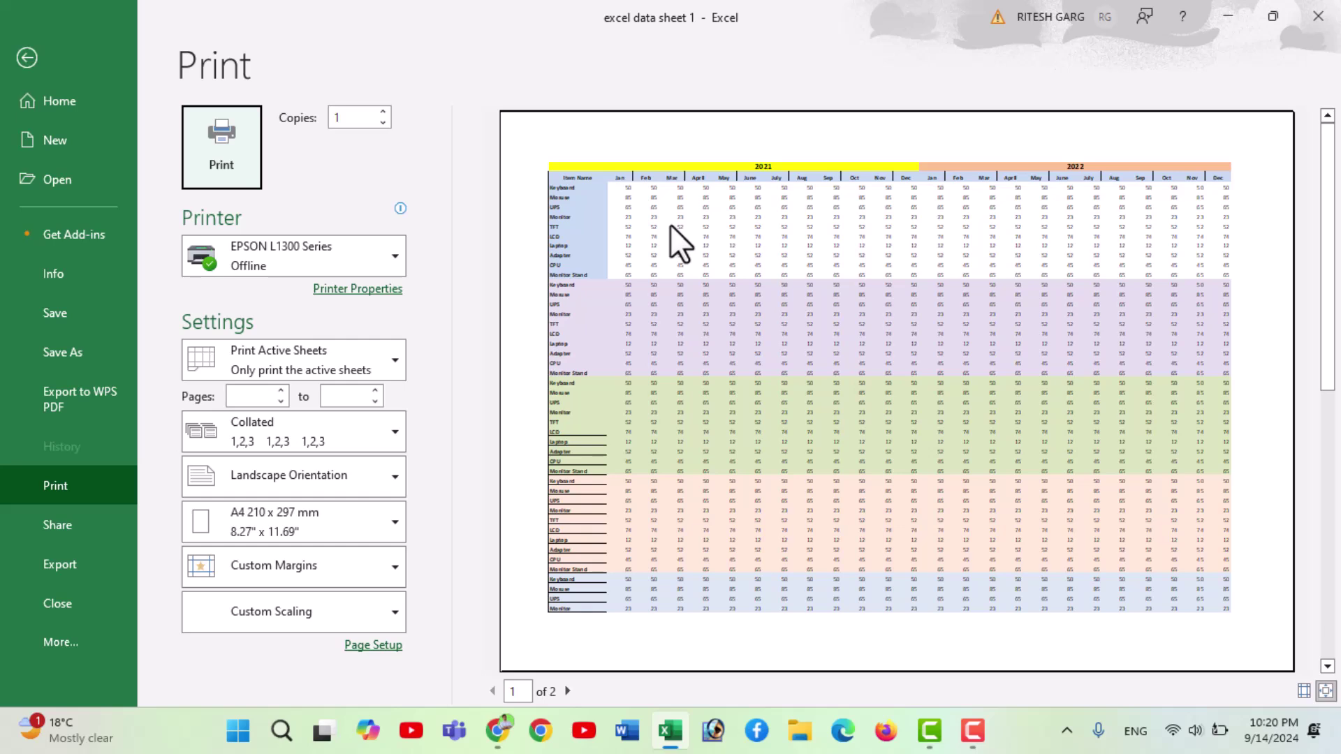
pyautogui.scroll(-2, 1017, 215)
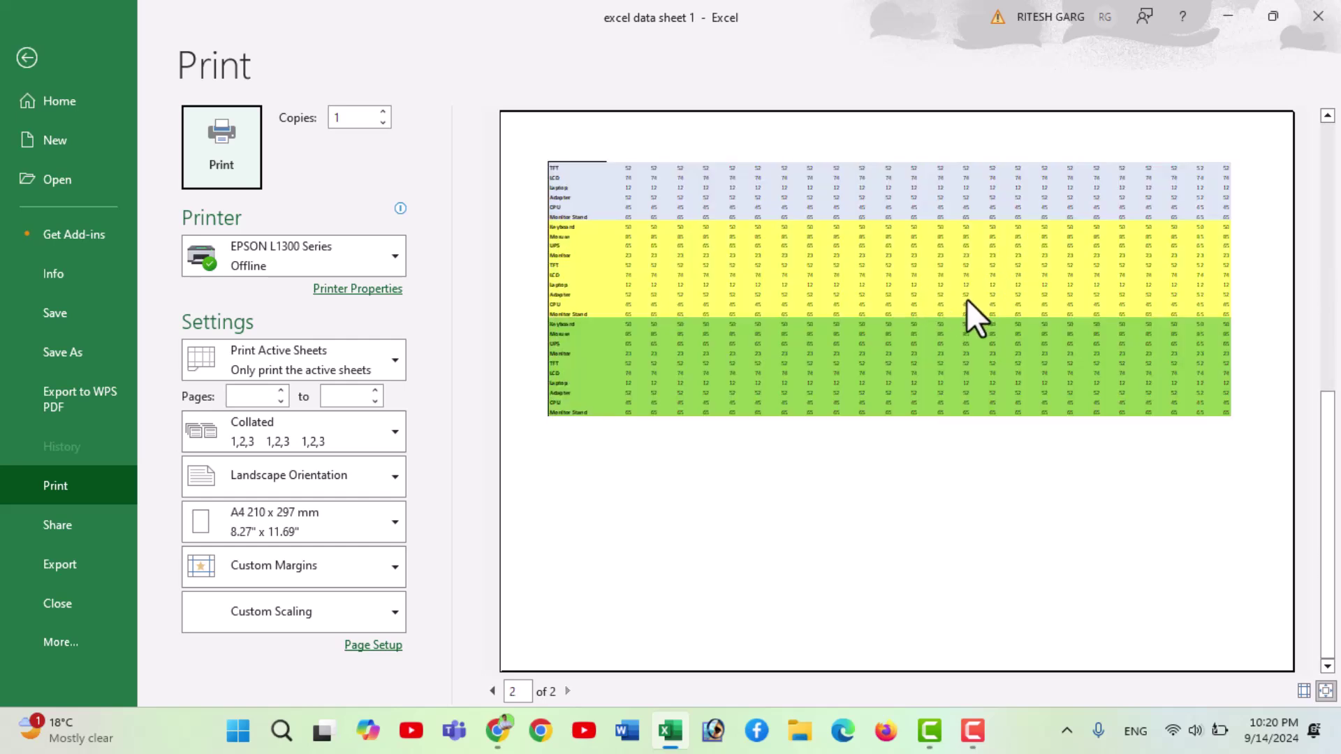
pyautogui.scroll(2, 967, 299)
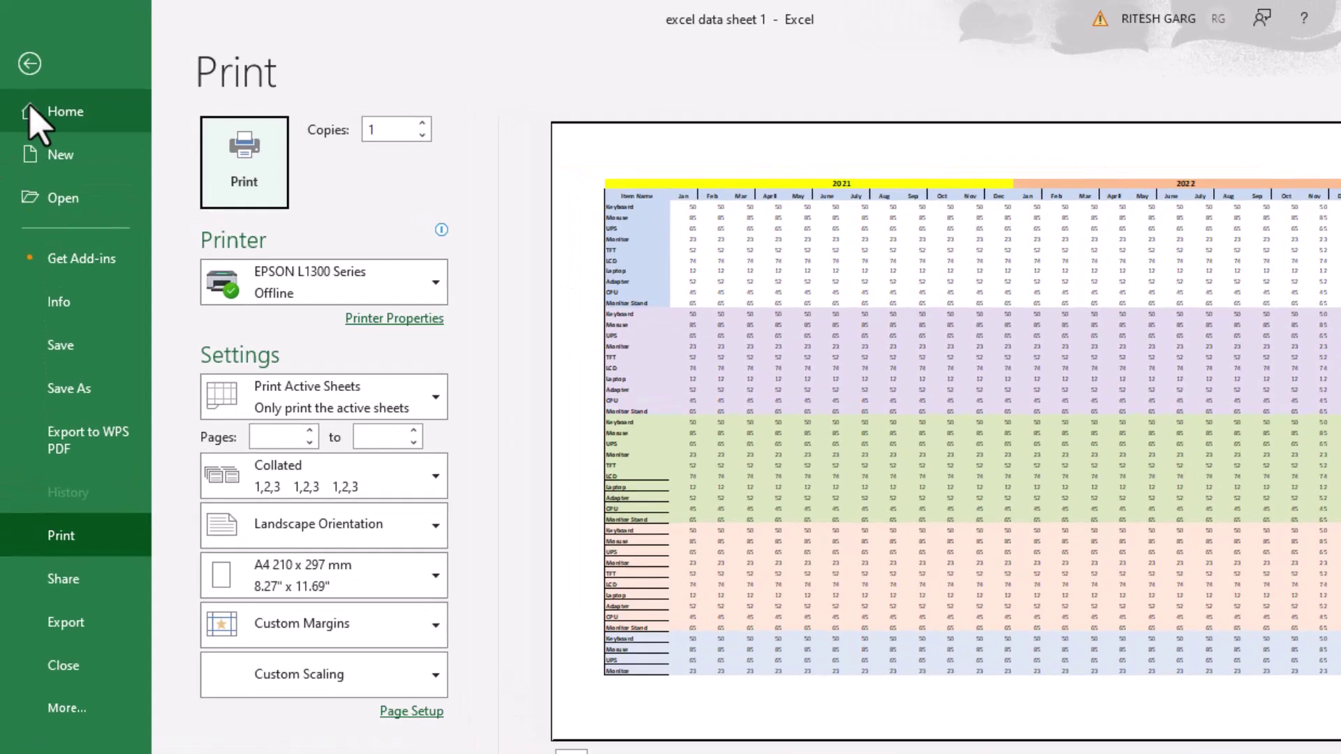
# Apply custom margins of 0.25 inch for top, bottom, left and right.
pyautogui.click(27, 58)
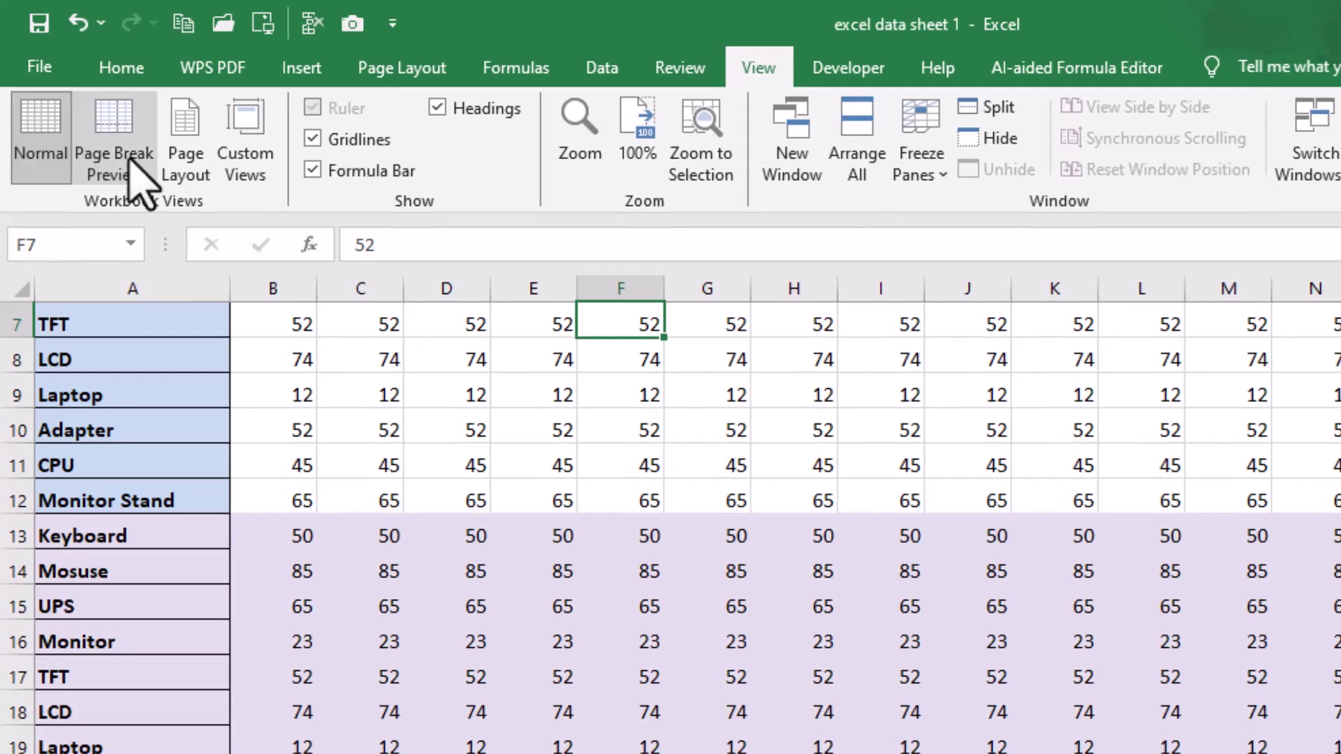
pyautogui.click(402, 68)
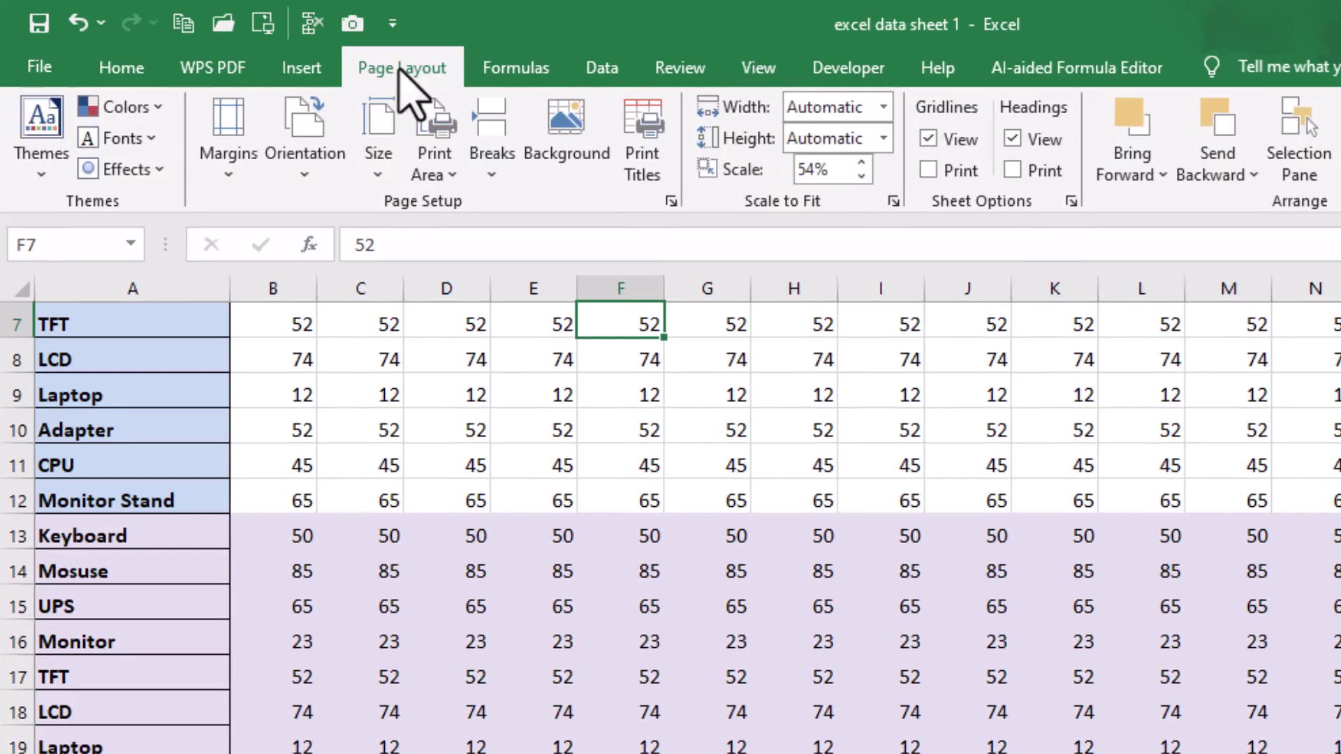
pyautogui.click(213, 171)
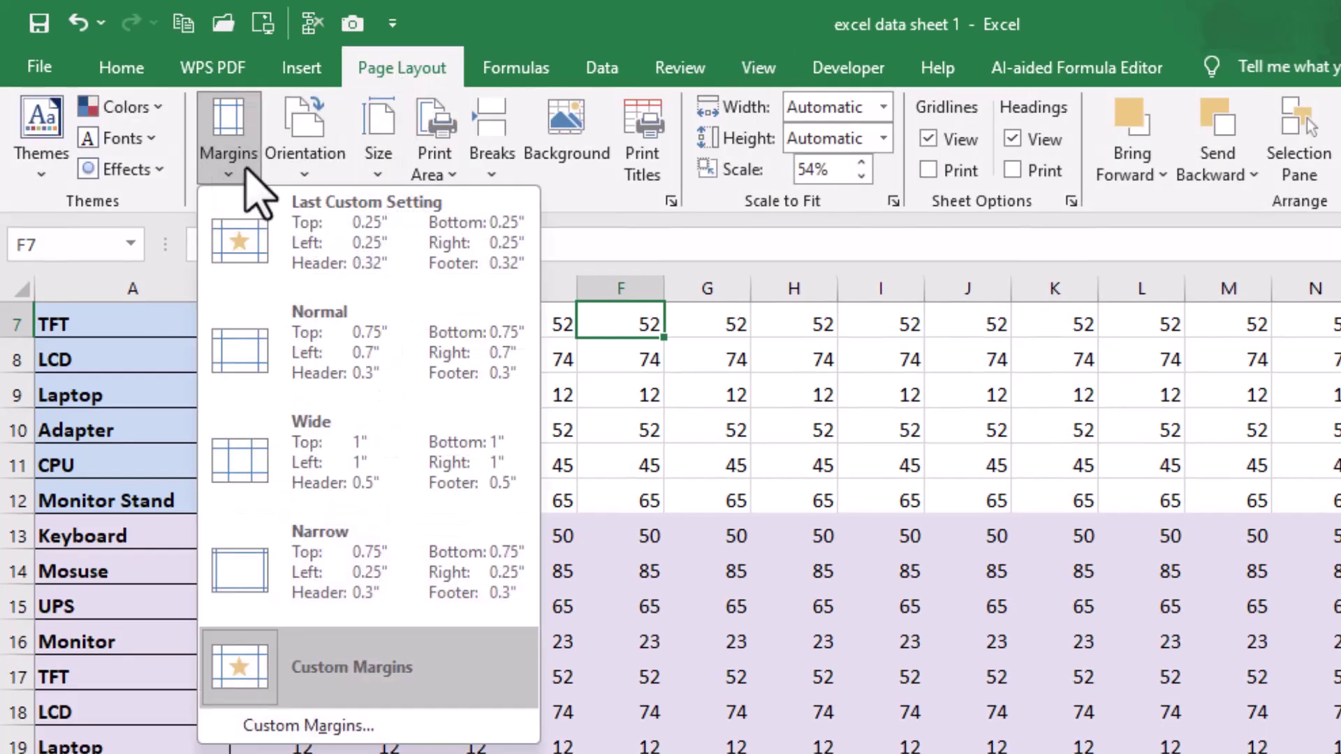
pyautogui.click(312, 725)
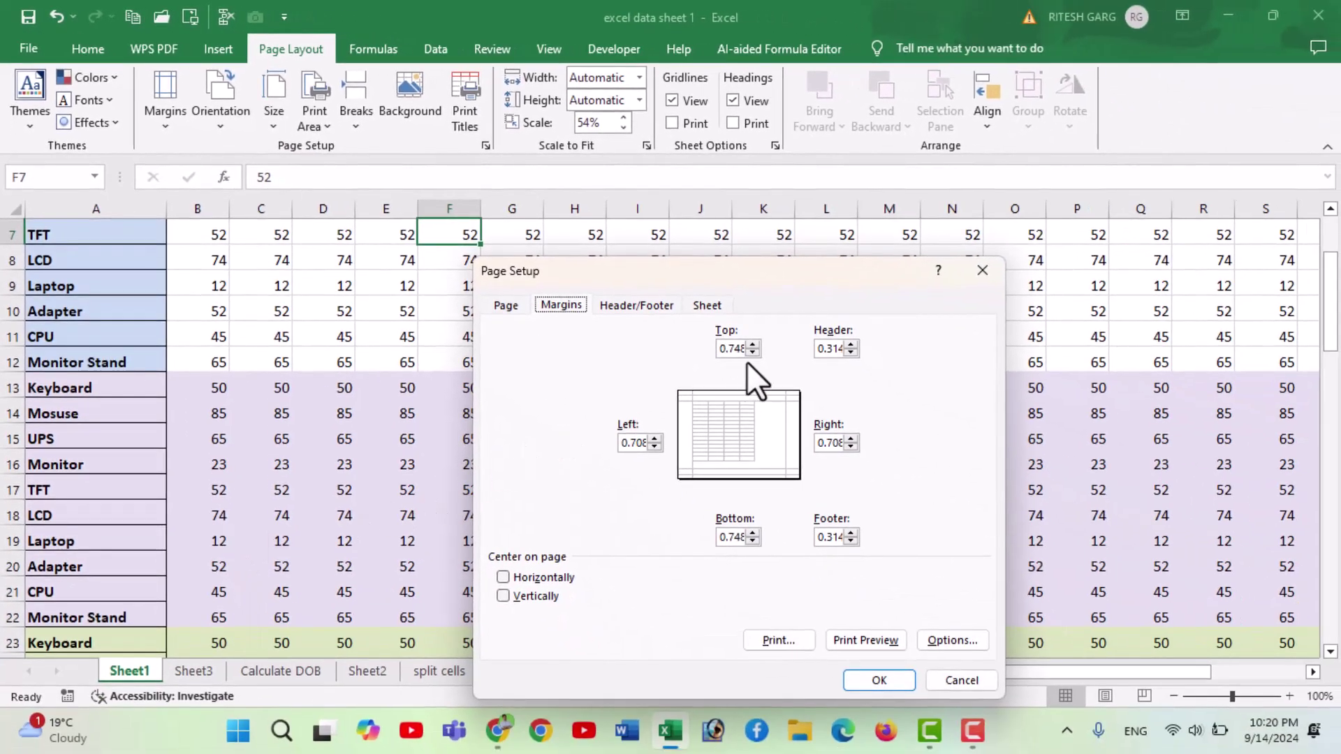
pyautogui.click(752, 353)
pyautogui.write('0.25')
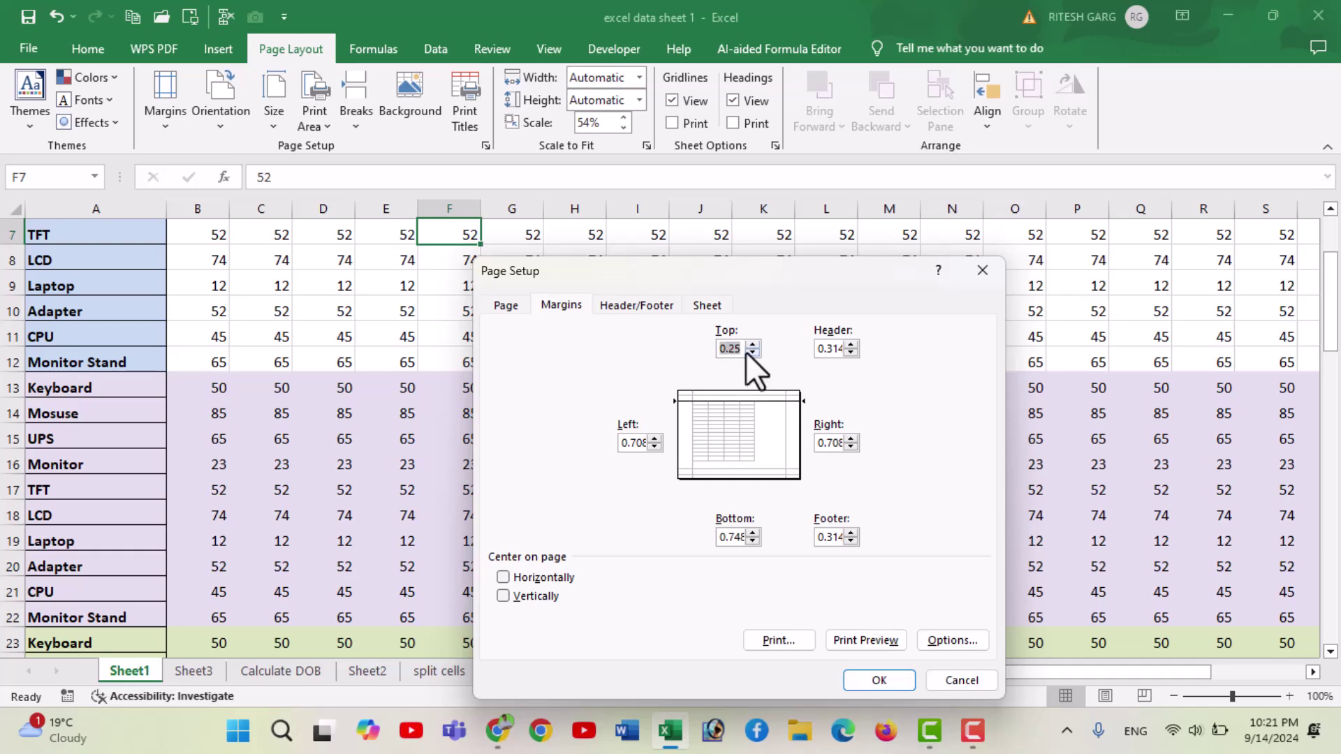
pyautogui.click(753, 540)
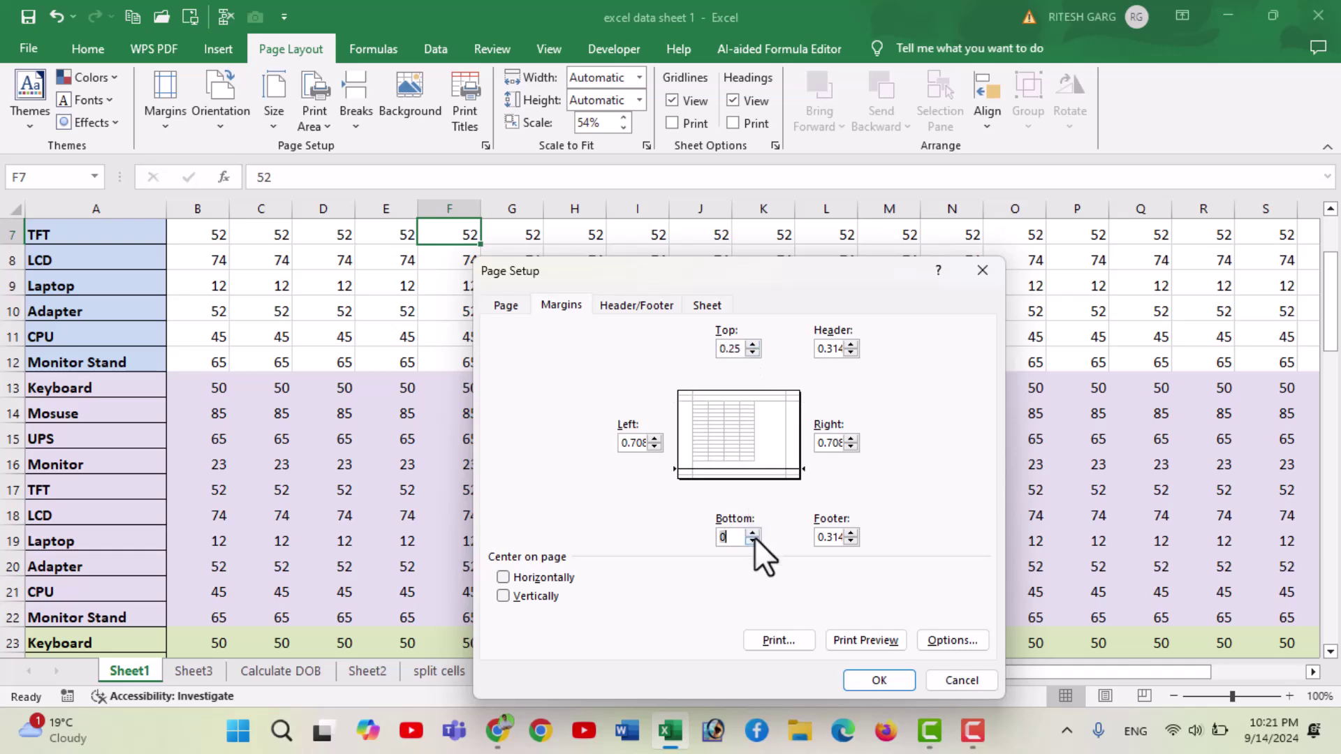
pyautogui.click(654, 448)
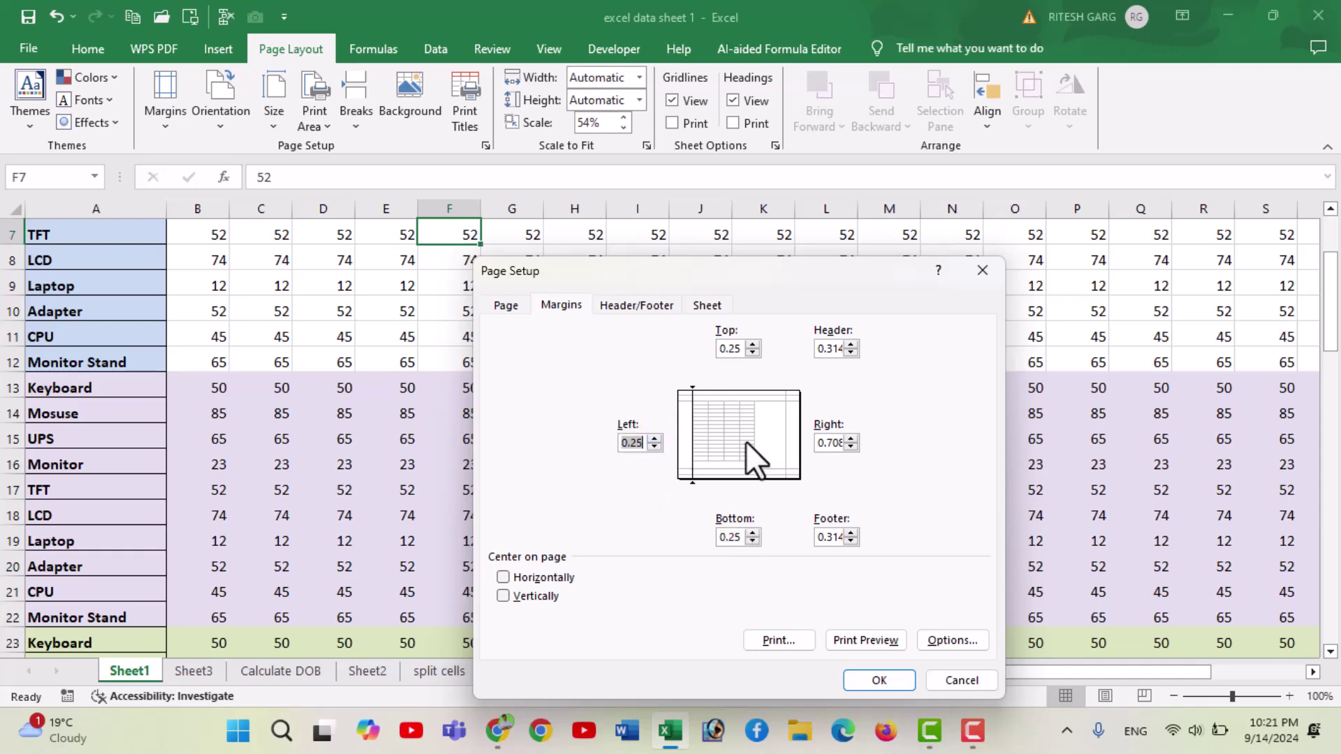
pyautogui.click(852, 446)
pyautogui.write('0.25')
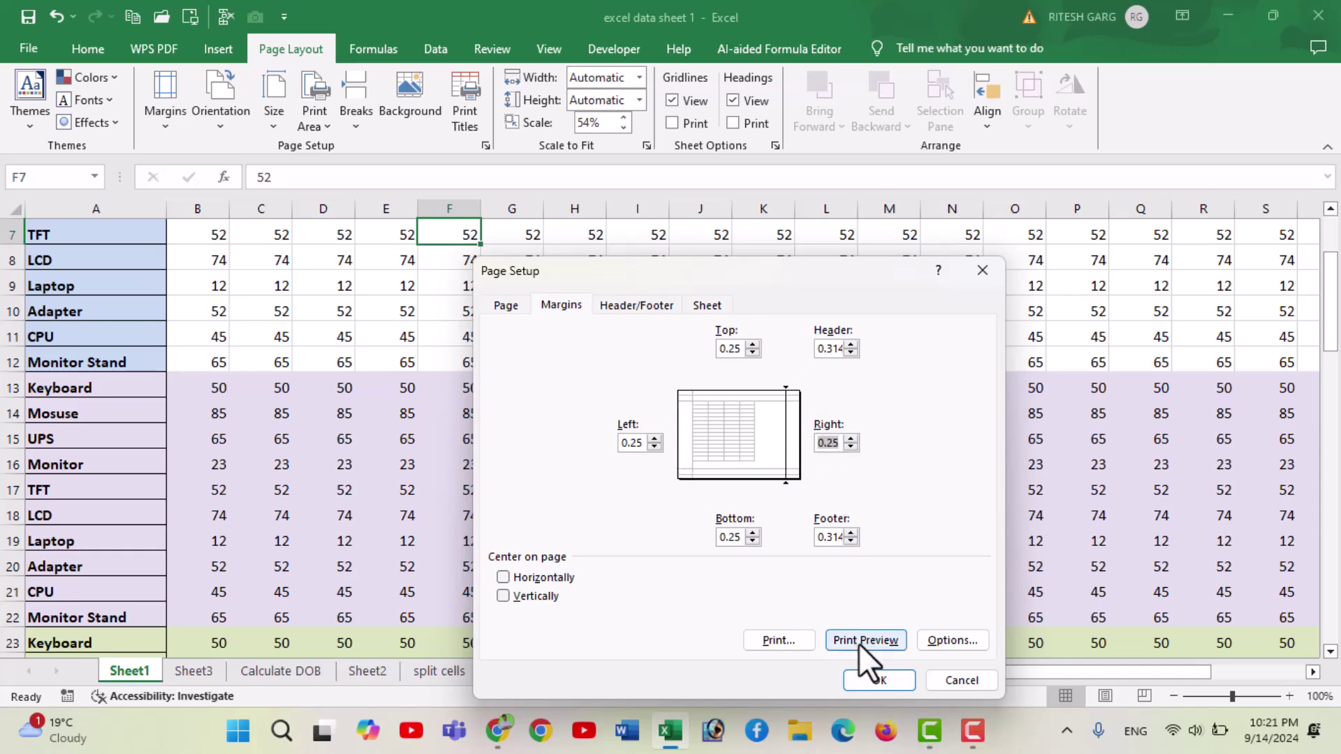
pyautogui.click(867, 680)
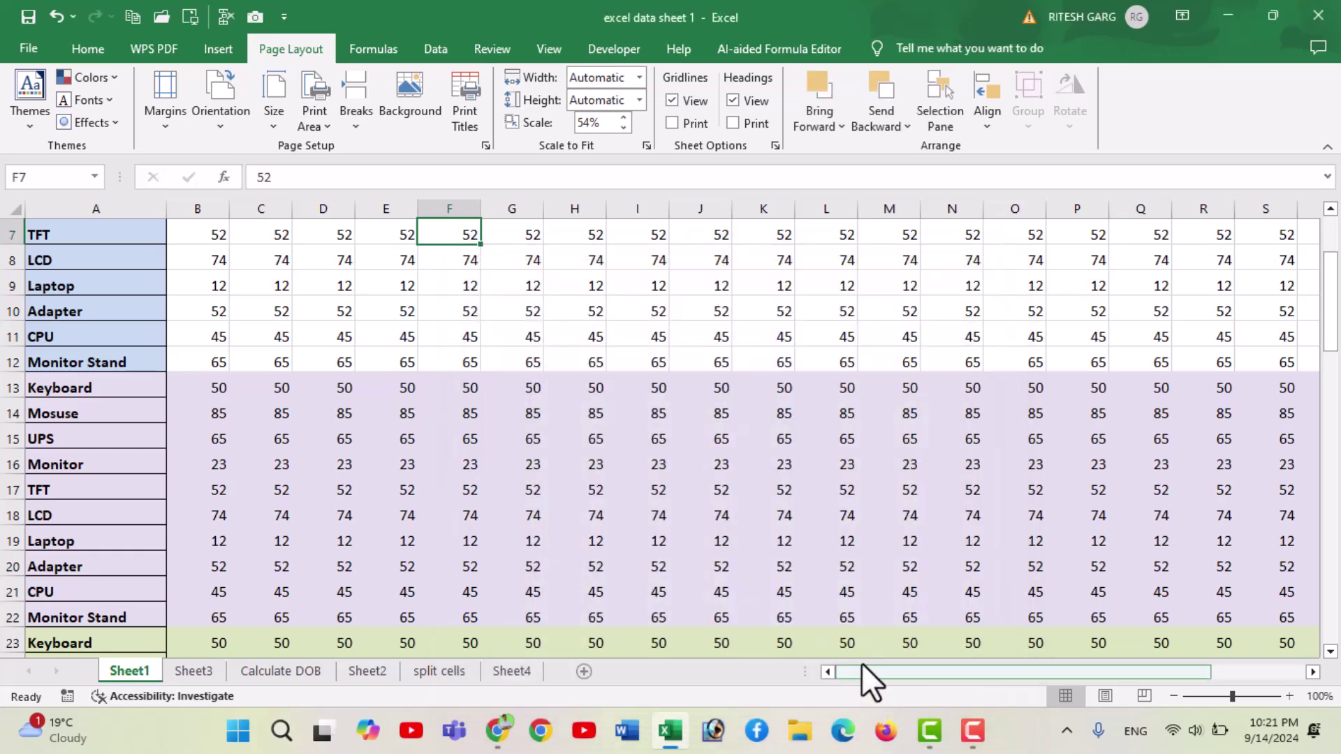
pyautogui.hotkey('ctrl', 'p')
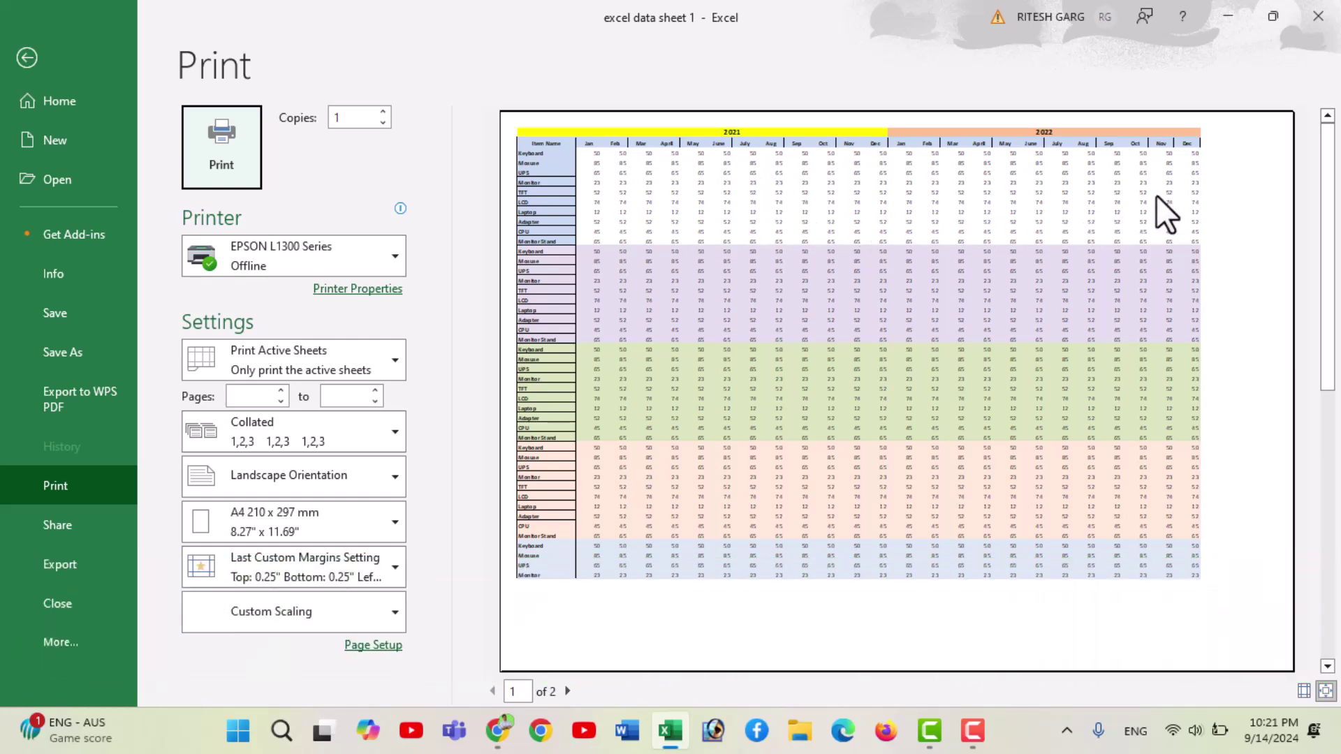
pyautogui.click(28, 57)
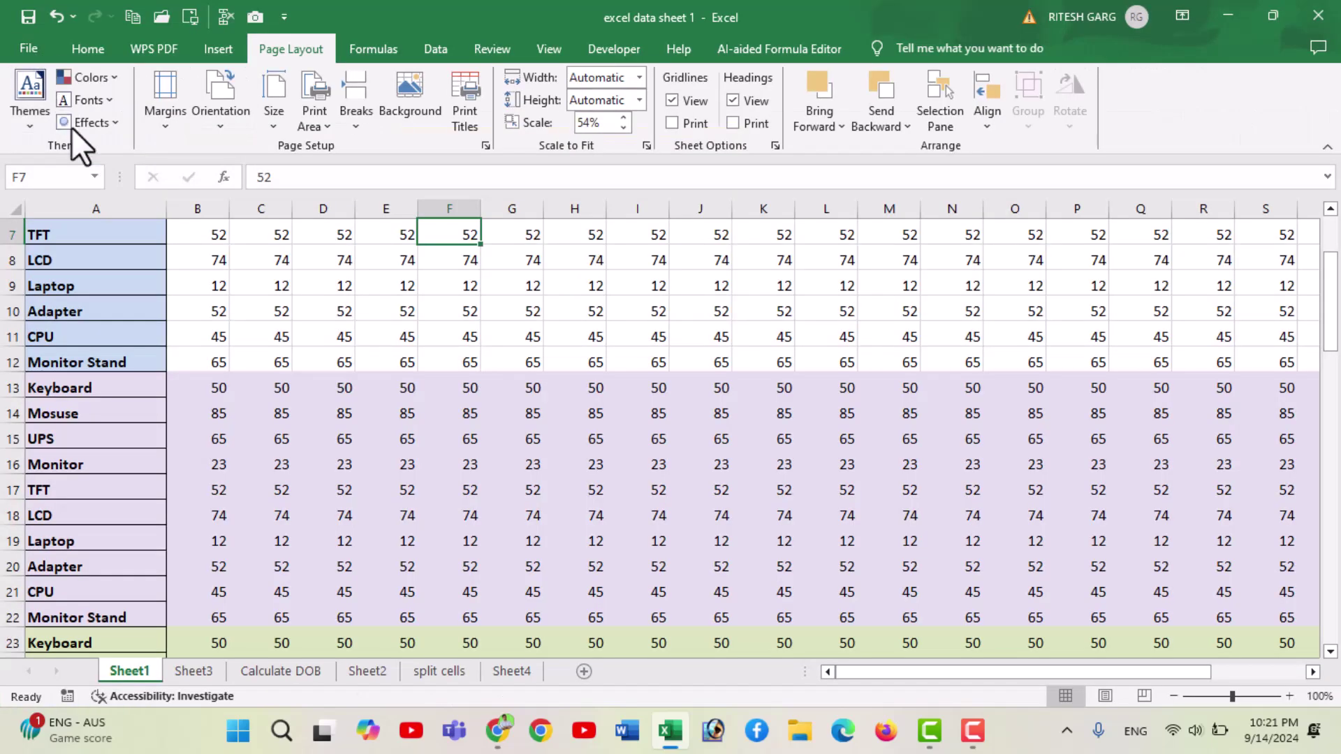
# Select the whole table with Ctrl+A, AutoFit every column width (Alt H O I), then preview printing.
pyautogui.scroll(2, 440, 362)
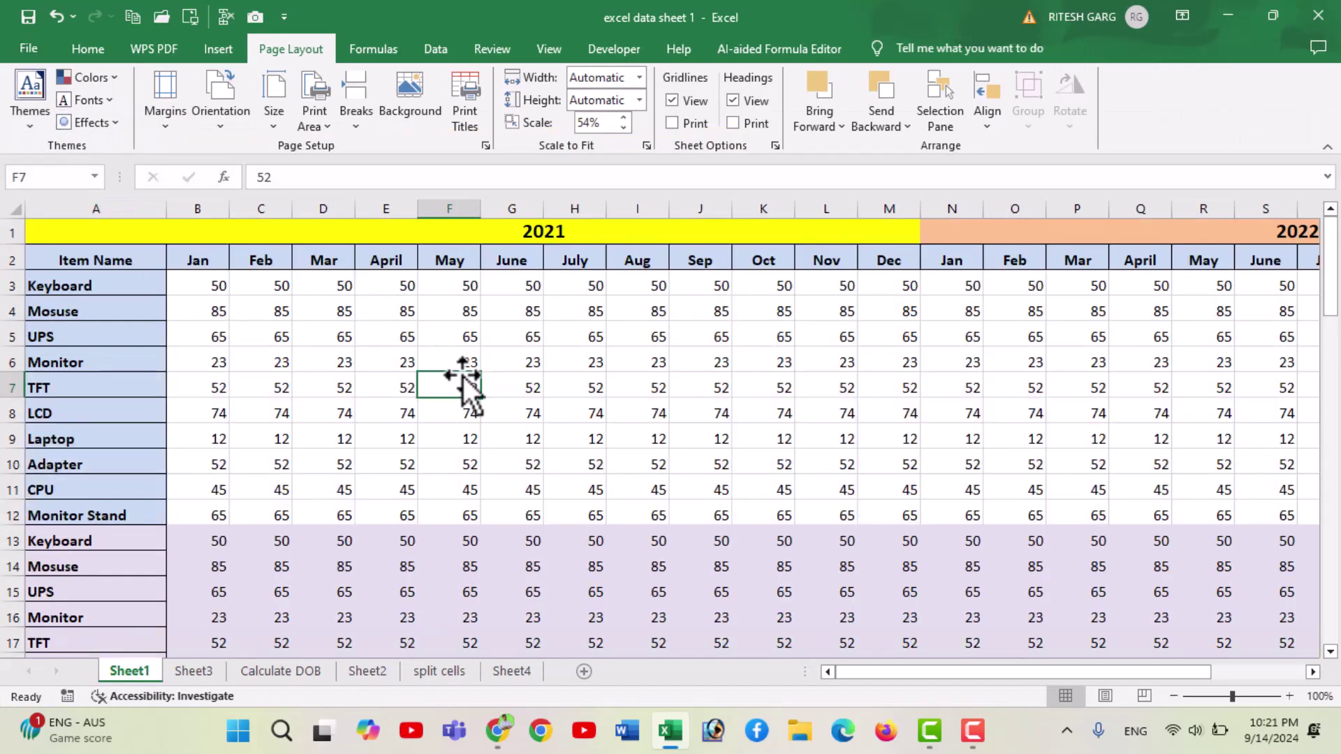
pyautogui.click(410, 334)
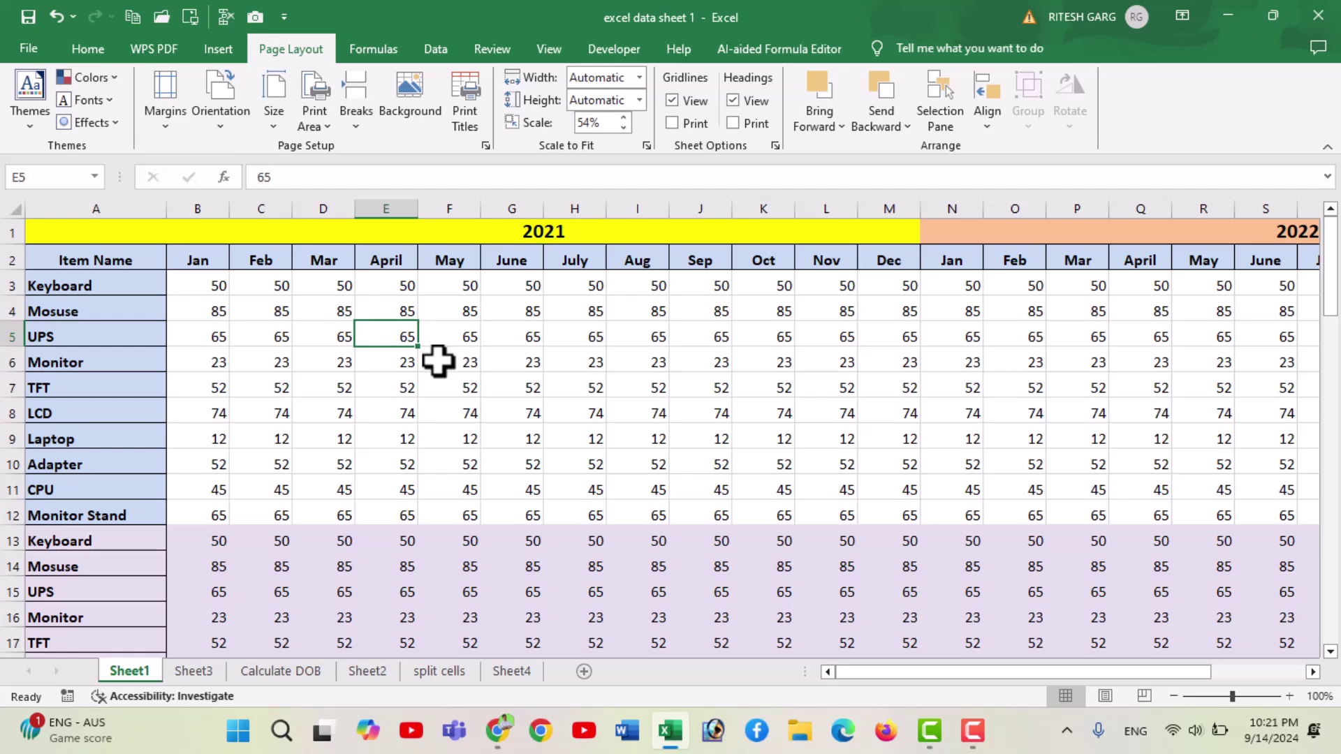
pyautogui.hotkey('ctrl', 'a')
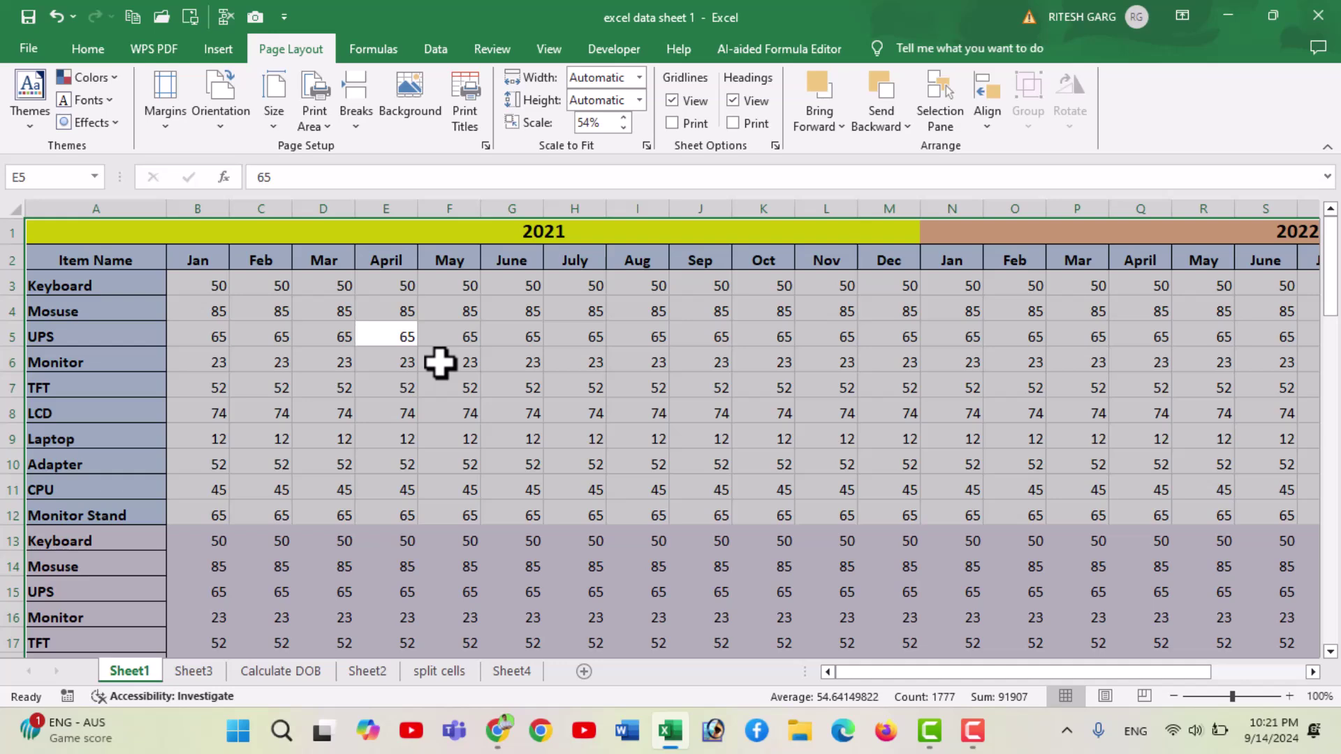
pyautogui.press('alt')
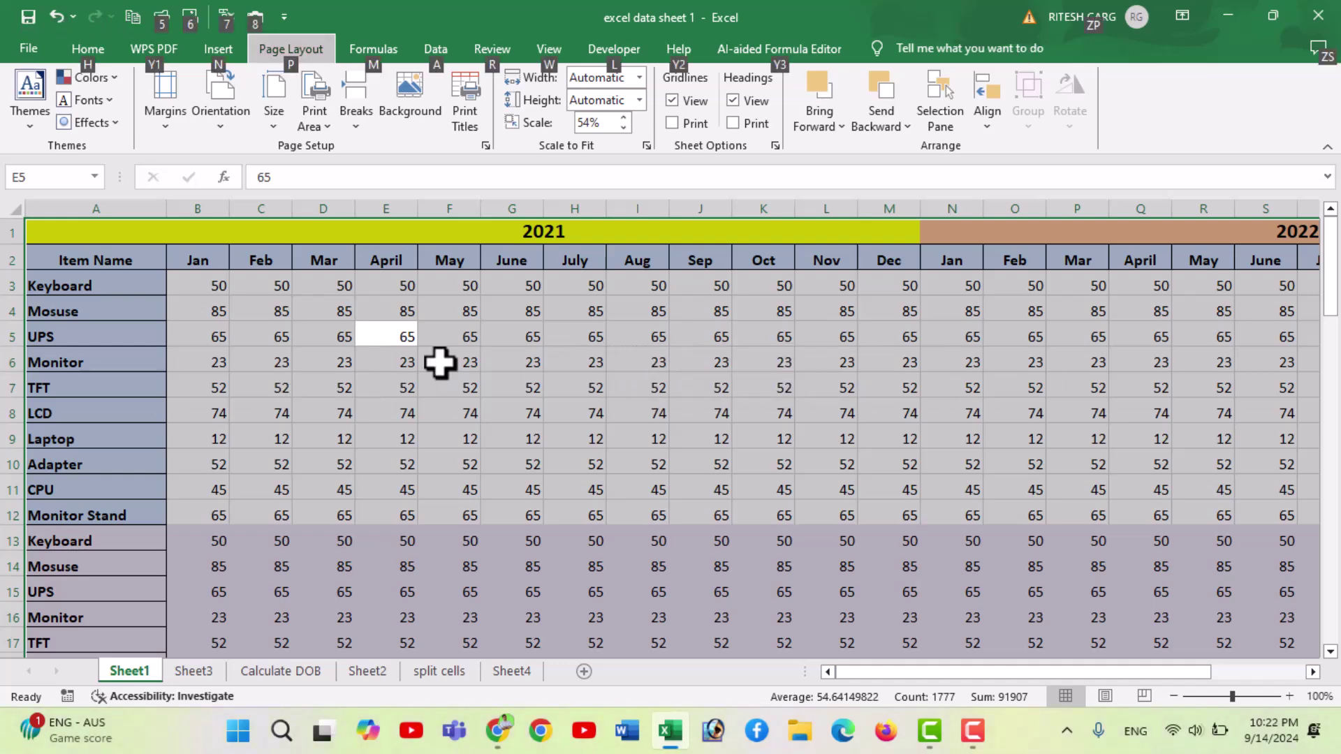
pyautogui.press('h')
pyautogui.press('o')
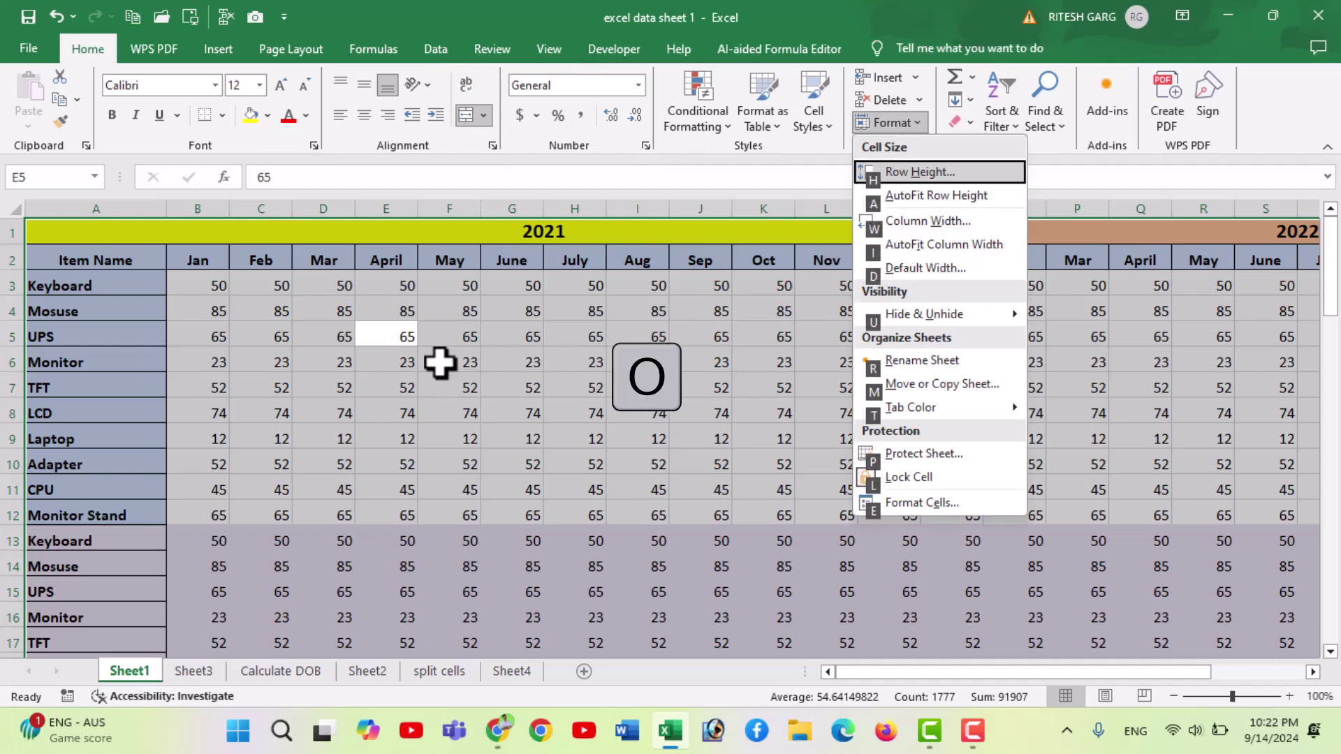
pyautogui.press('i')
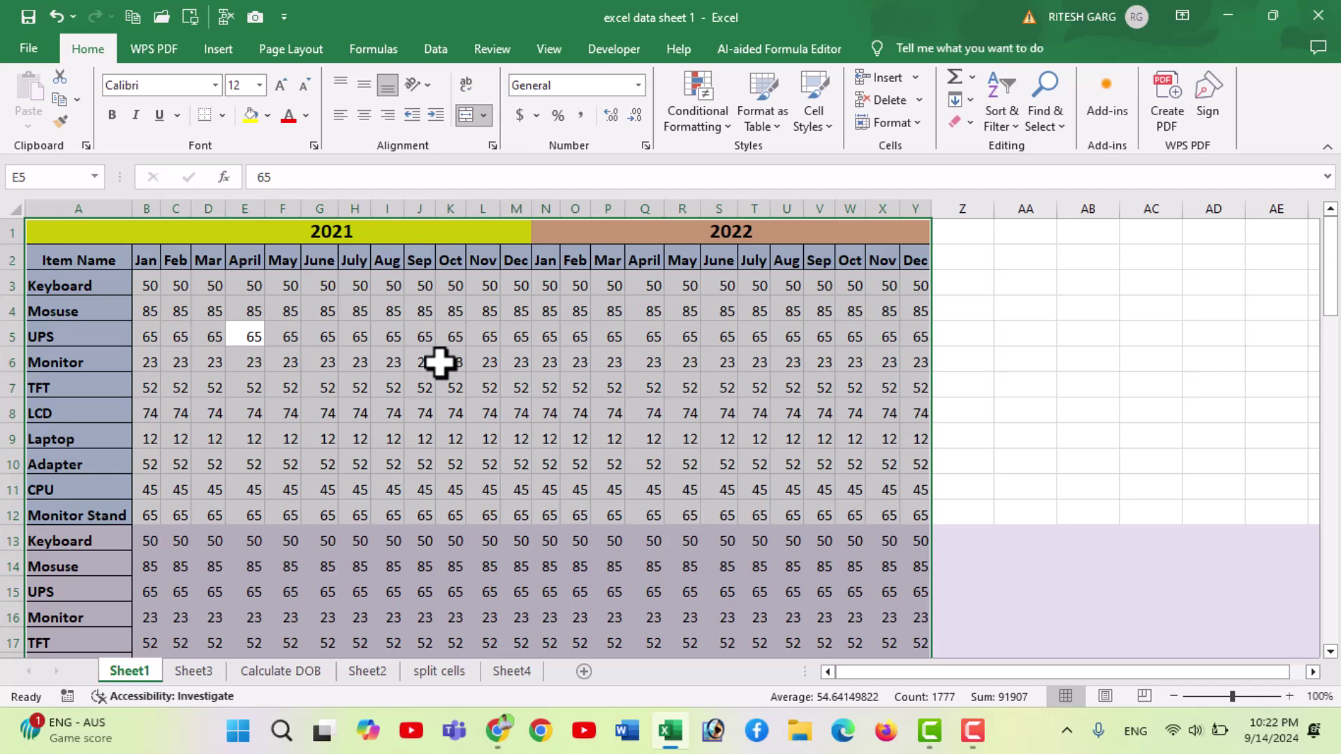
pyautogui.hotkey('ctrl', 'p')
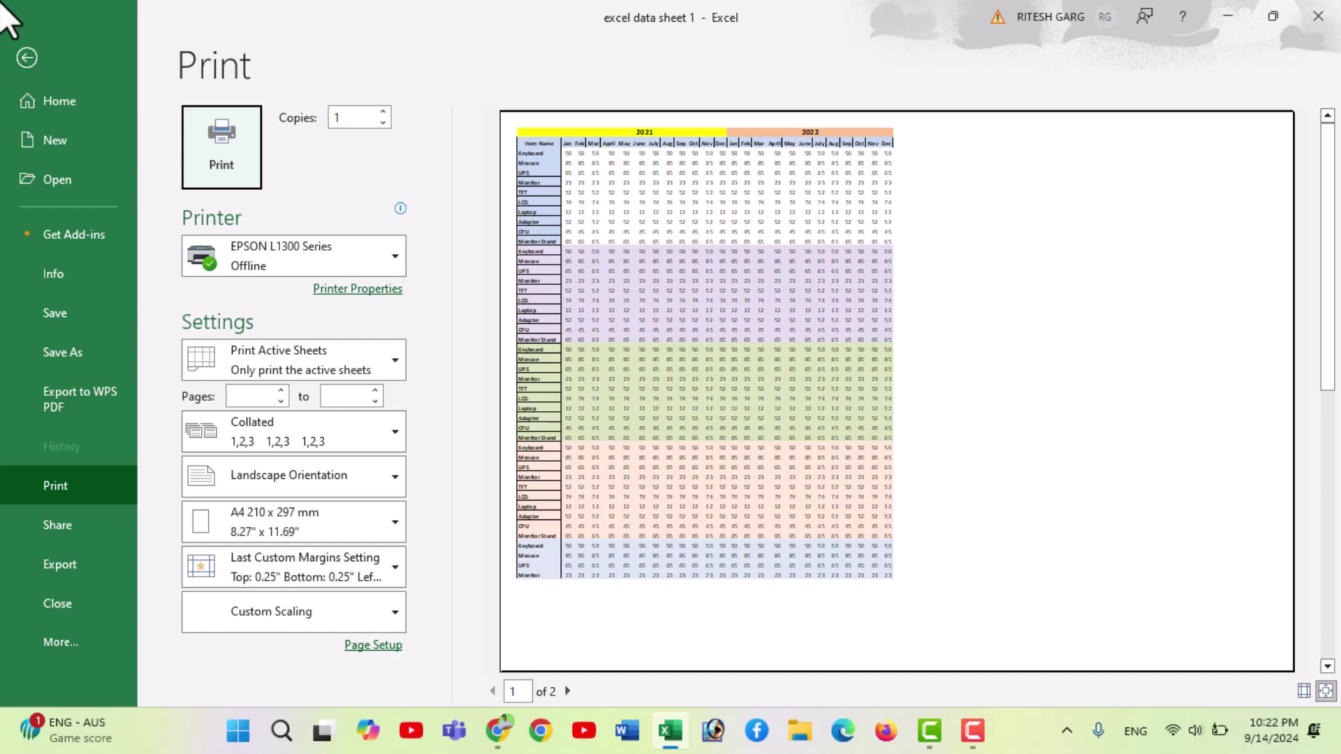
# Leave the print preview and go back to Sheet1's grid.
pyautogui.click(18, 51)
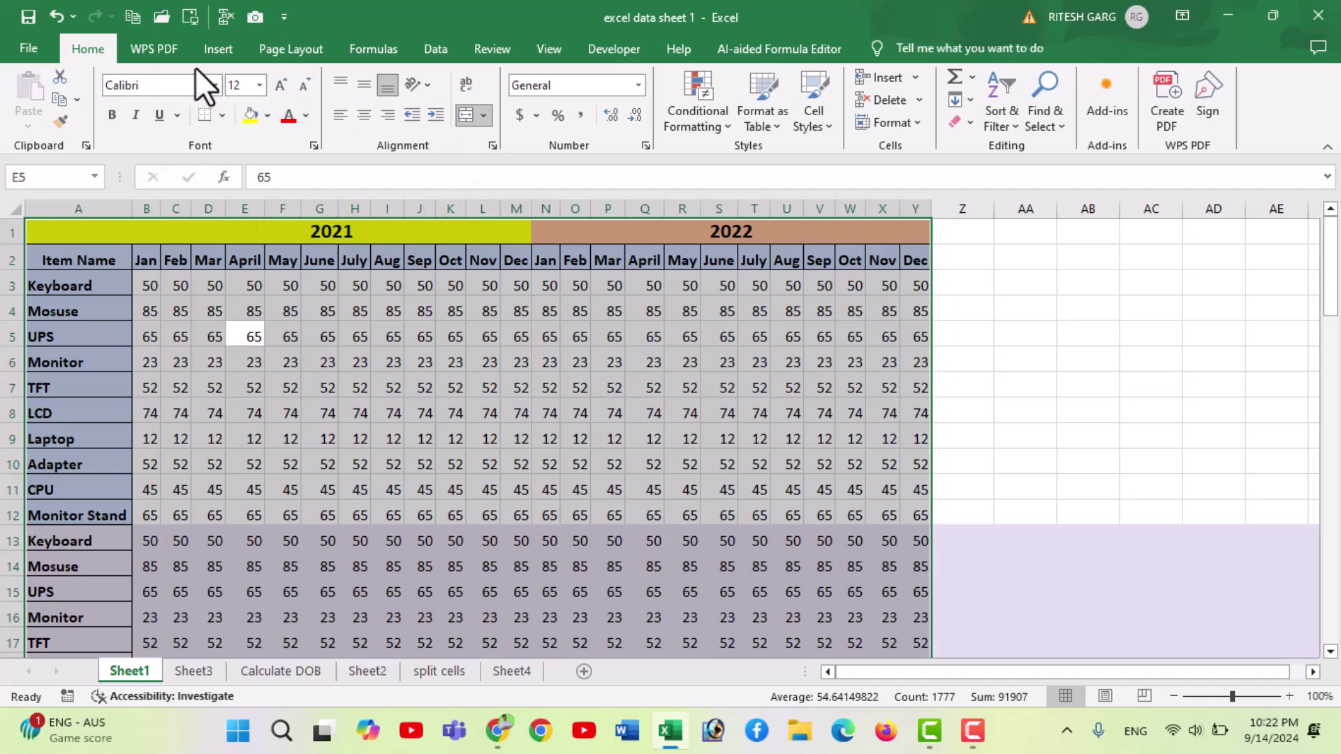
# Set the print scale to 100% in the page setup options.
pyautogui.click(276, 53)
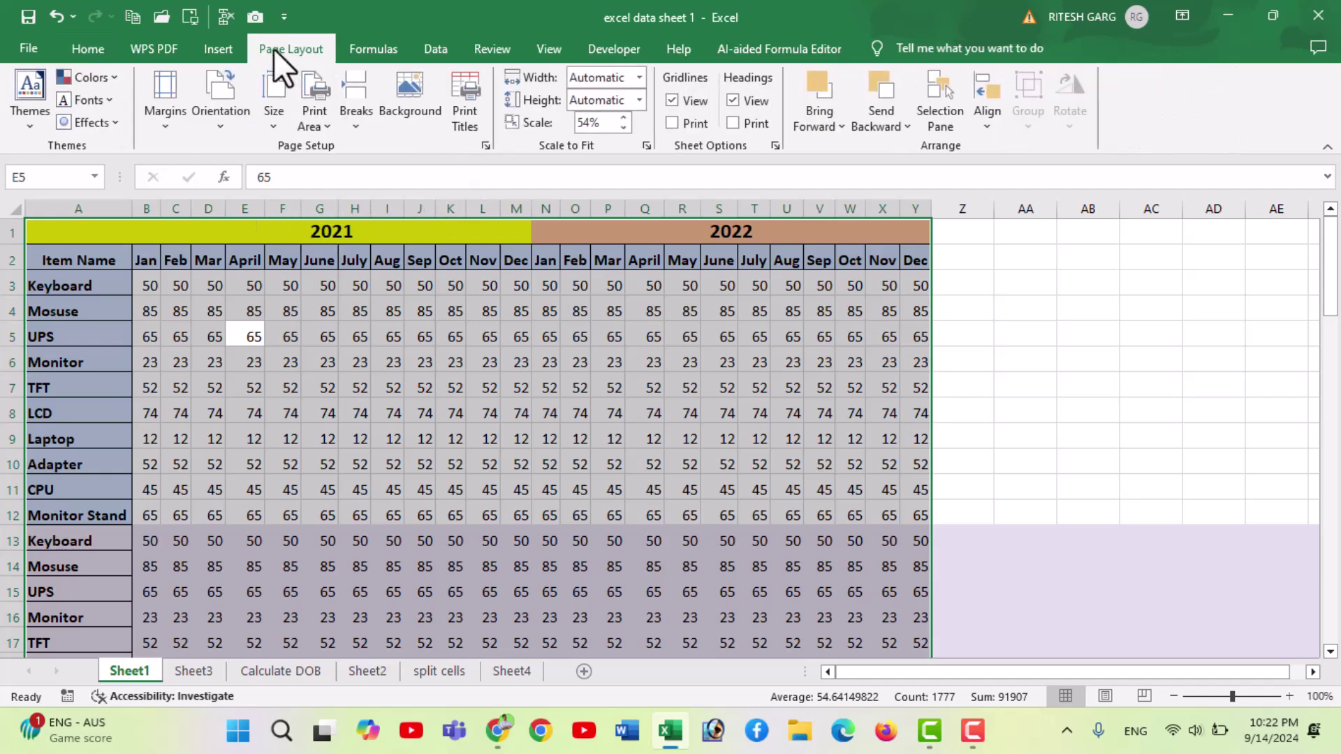
pyautogui.click(596, 124)
pyautogui.write('100')
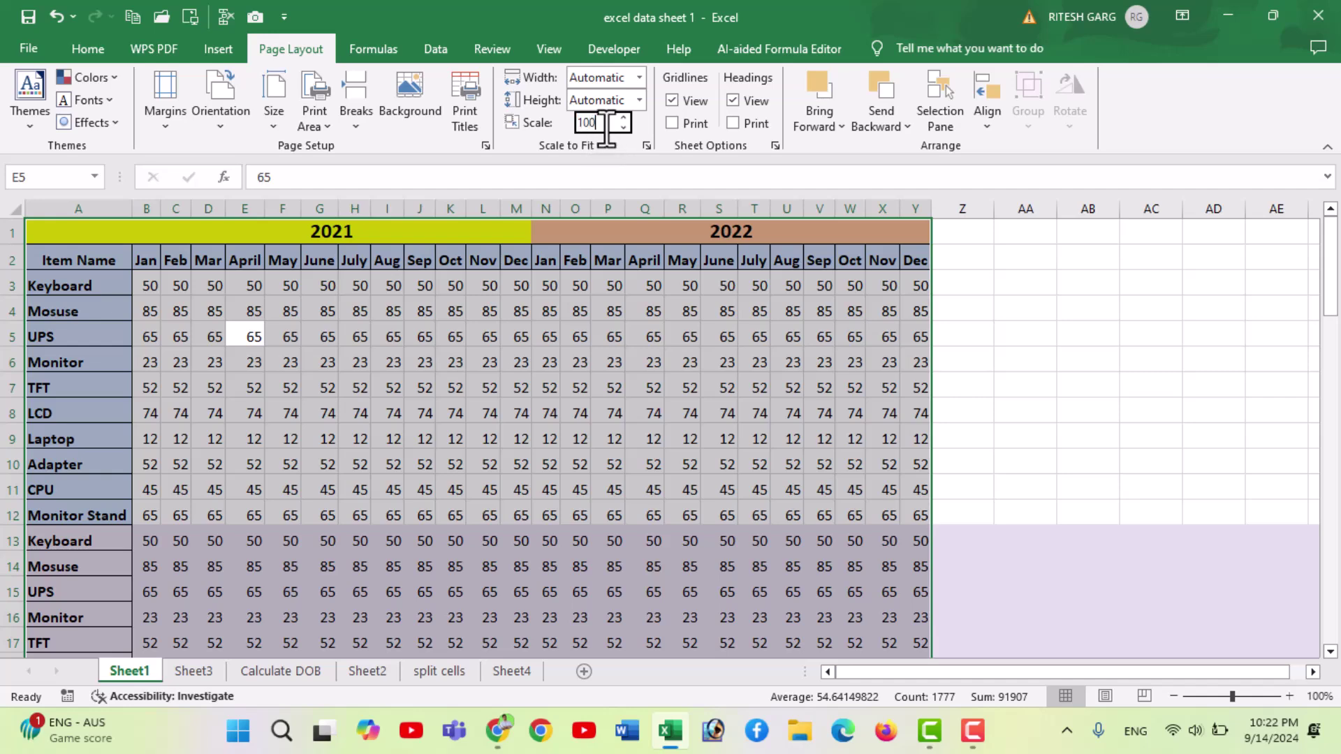
pyautogui.click(647, 285)
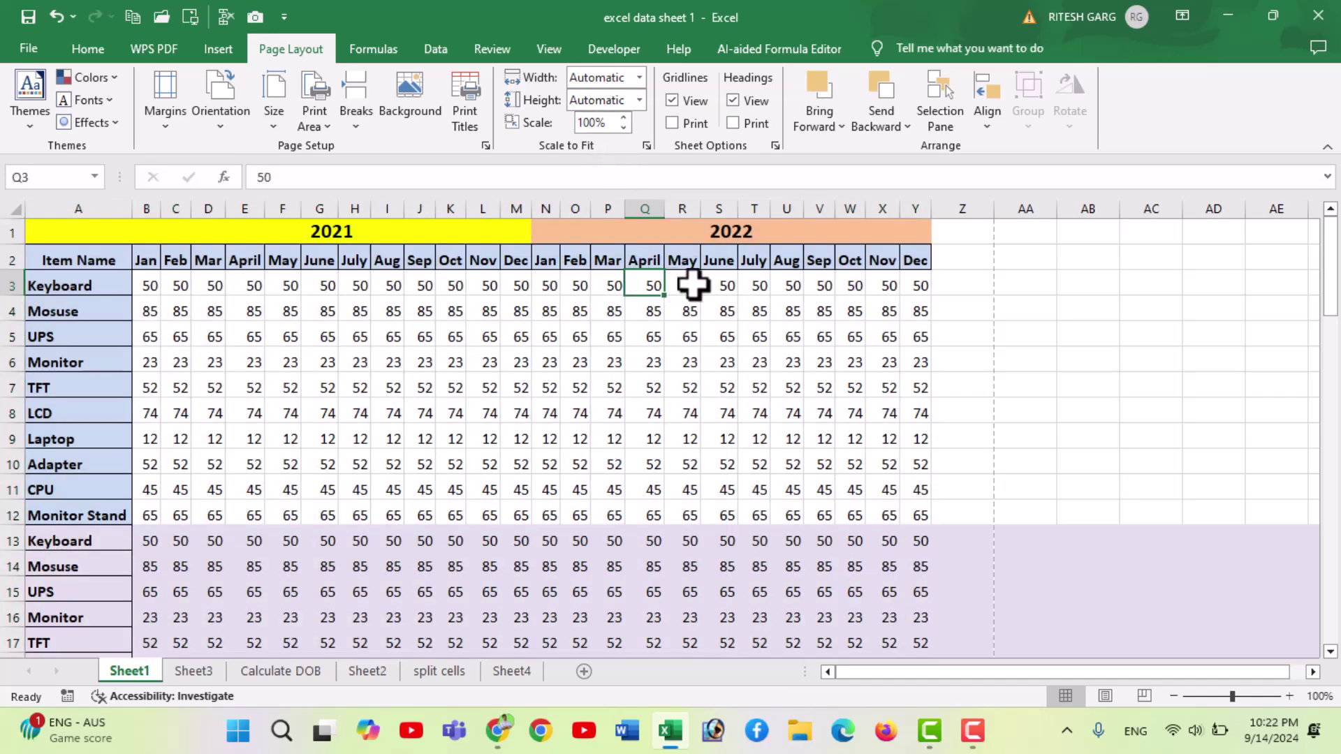
# Page through the three-page landscape A4 print preview, then return to the worksheet.
pyautogui.hotkey('ctrl', 'p')
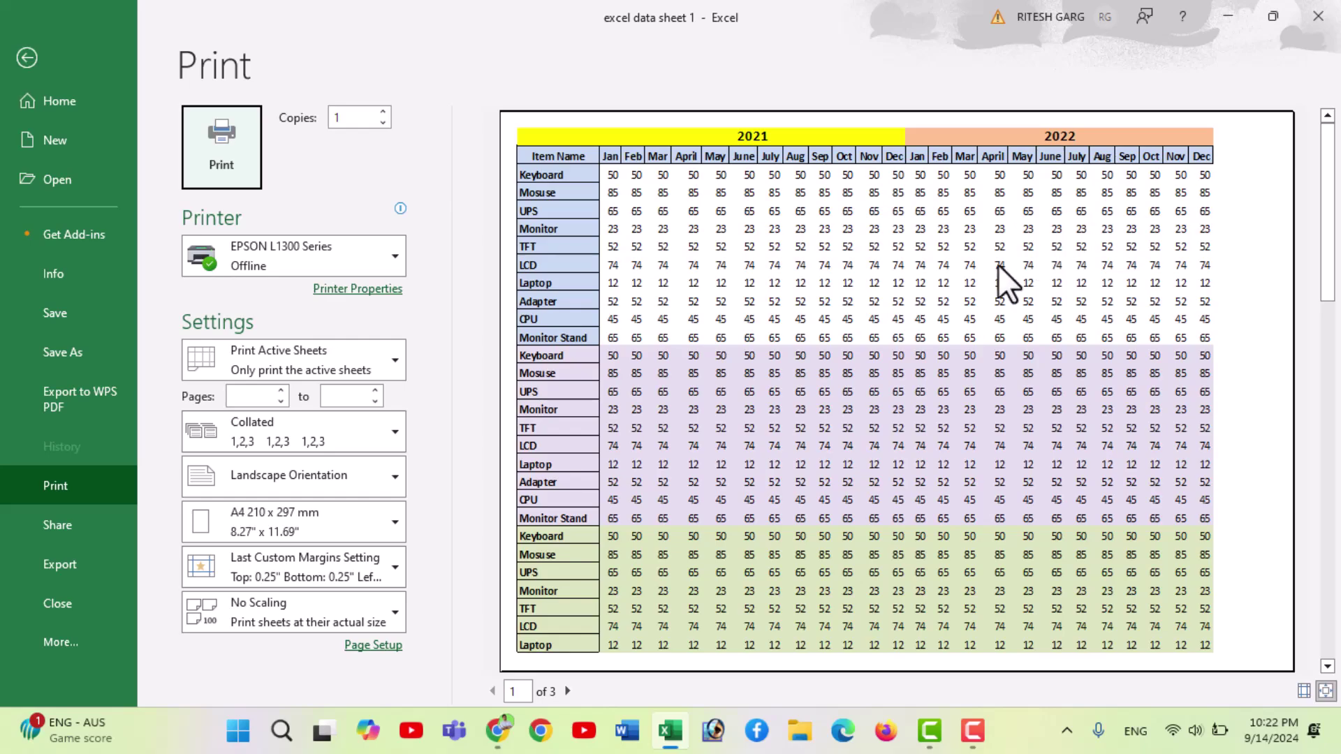
pyautogui.scroll(-3, 995, 276)
pyautogui.scroll(3, 988, 317)
pyautogui.scroll(-1, 893, 306)
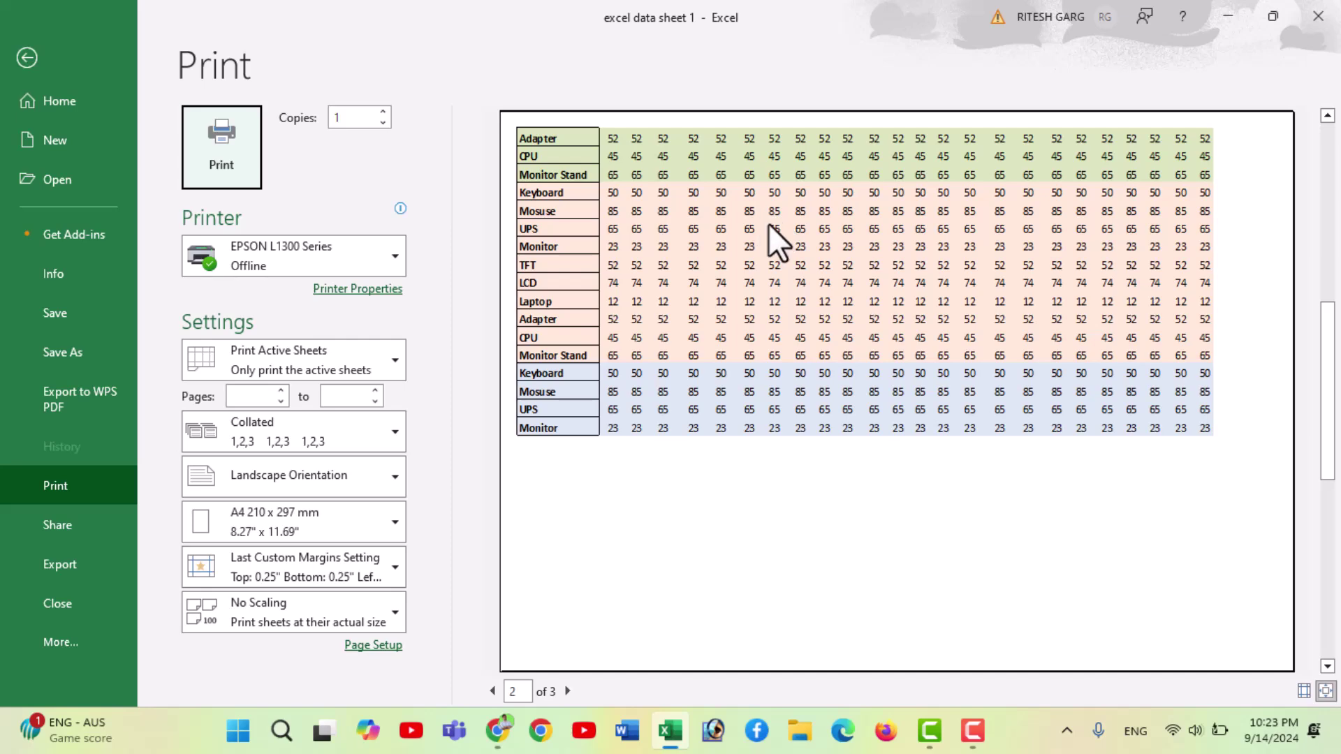
pyautogui.scroll(1, 782, 224)
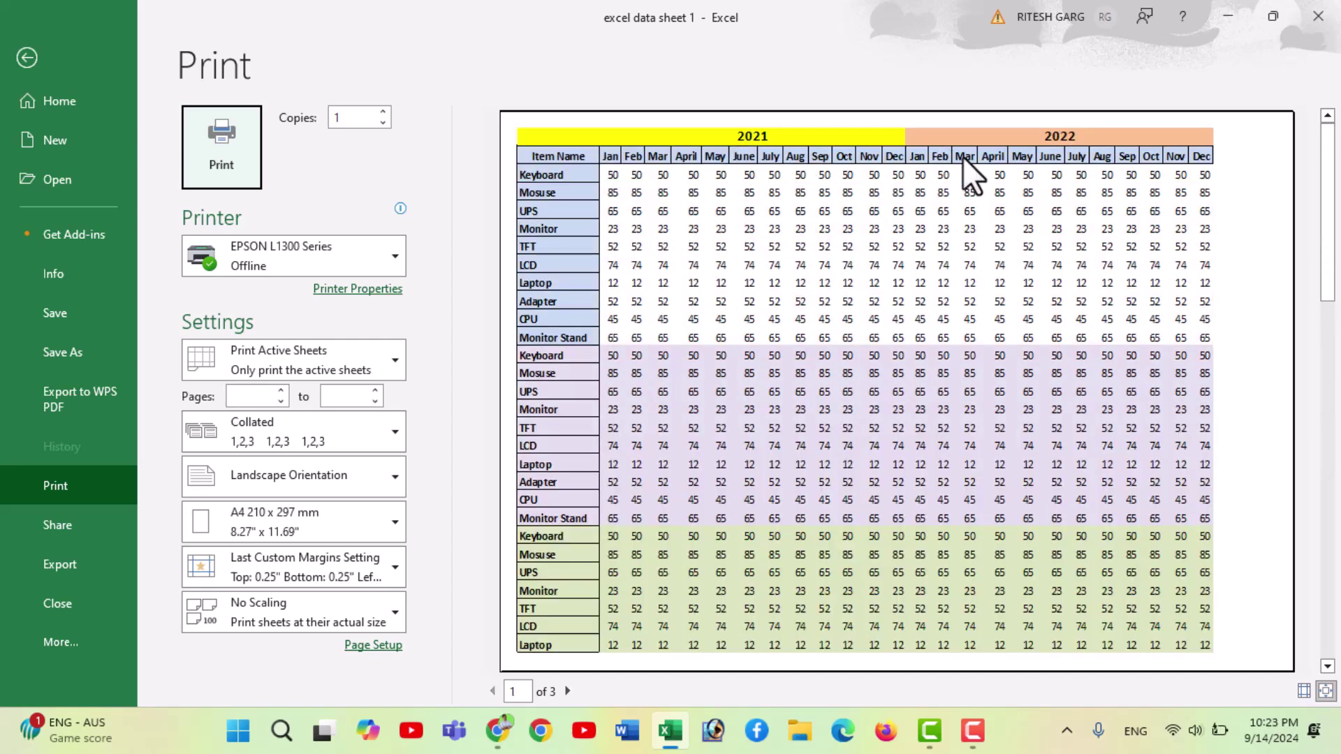
pyautogui.scroll(-1, 960, 240)
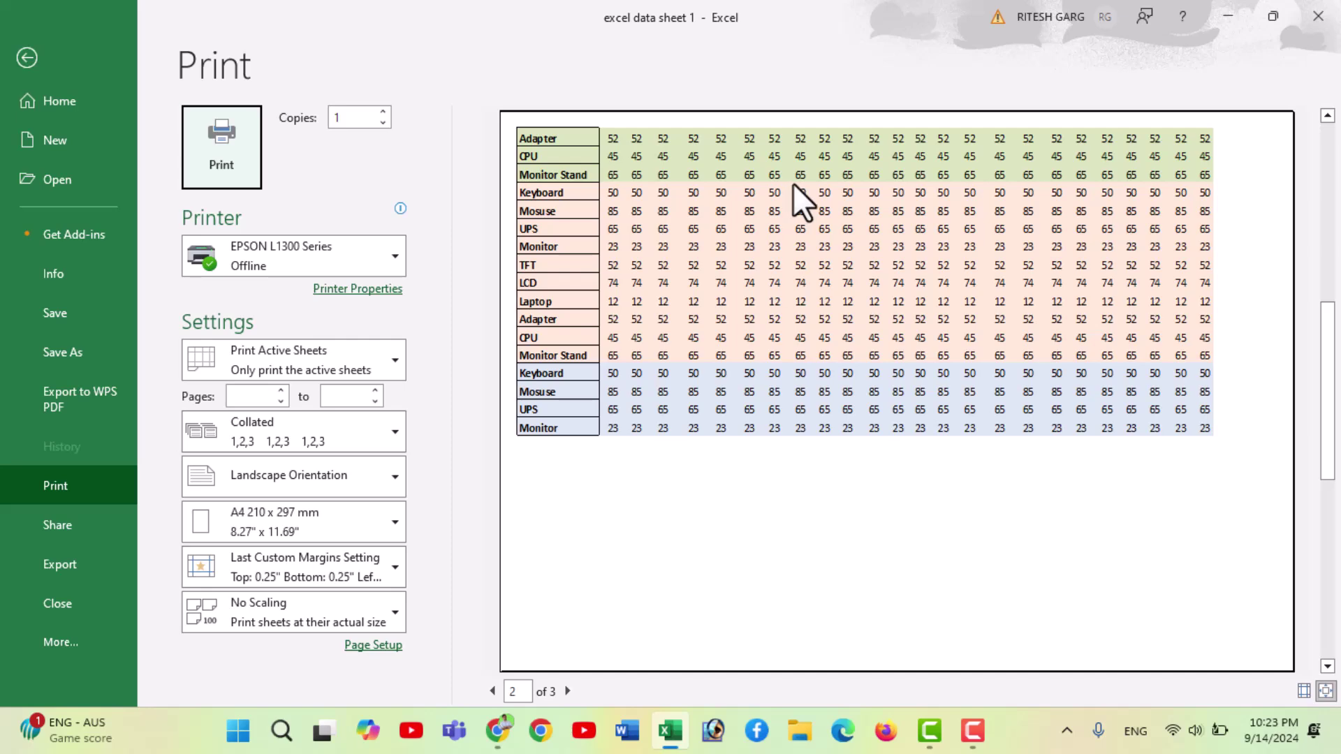
pyautogui.scroll(1, 795, 202)
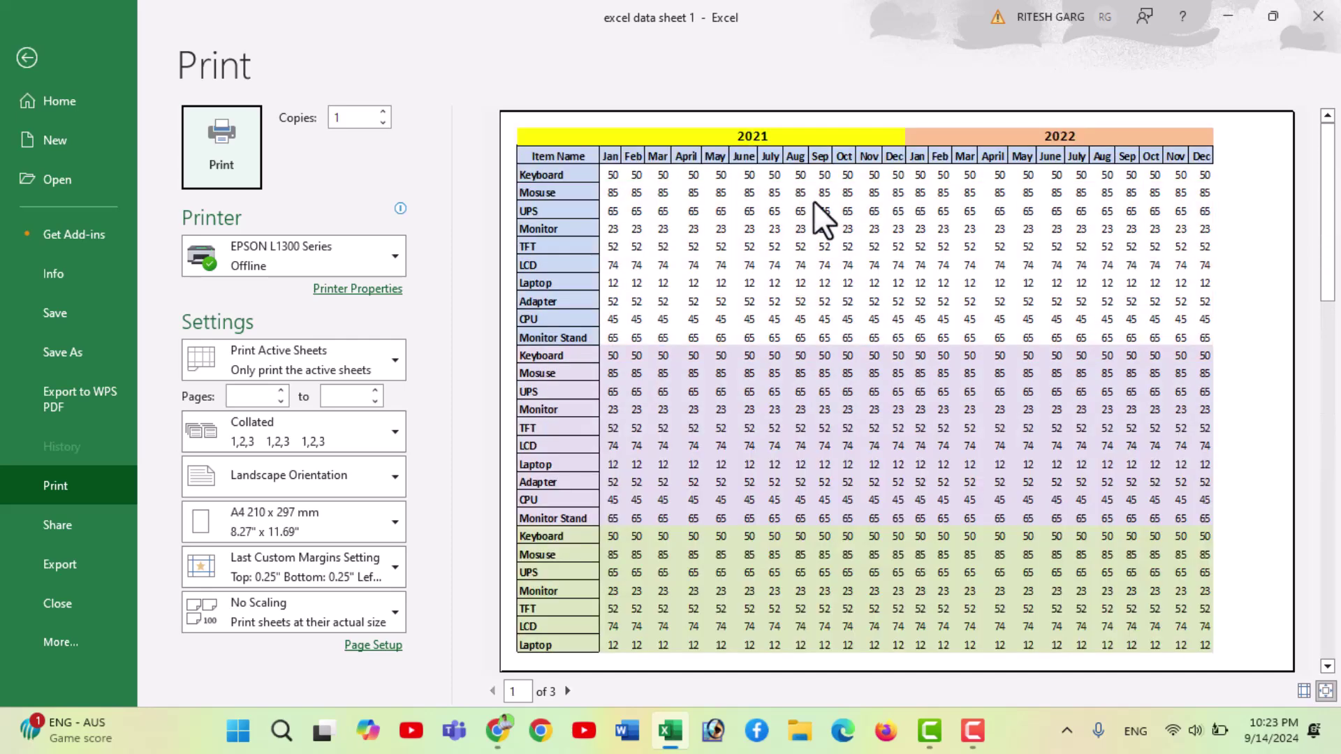
pyautogui.click(47, 72)
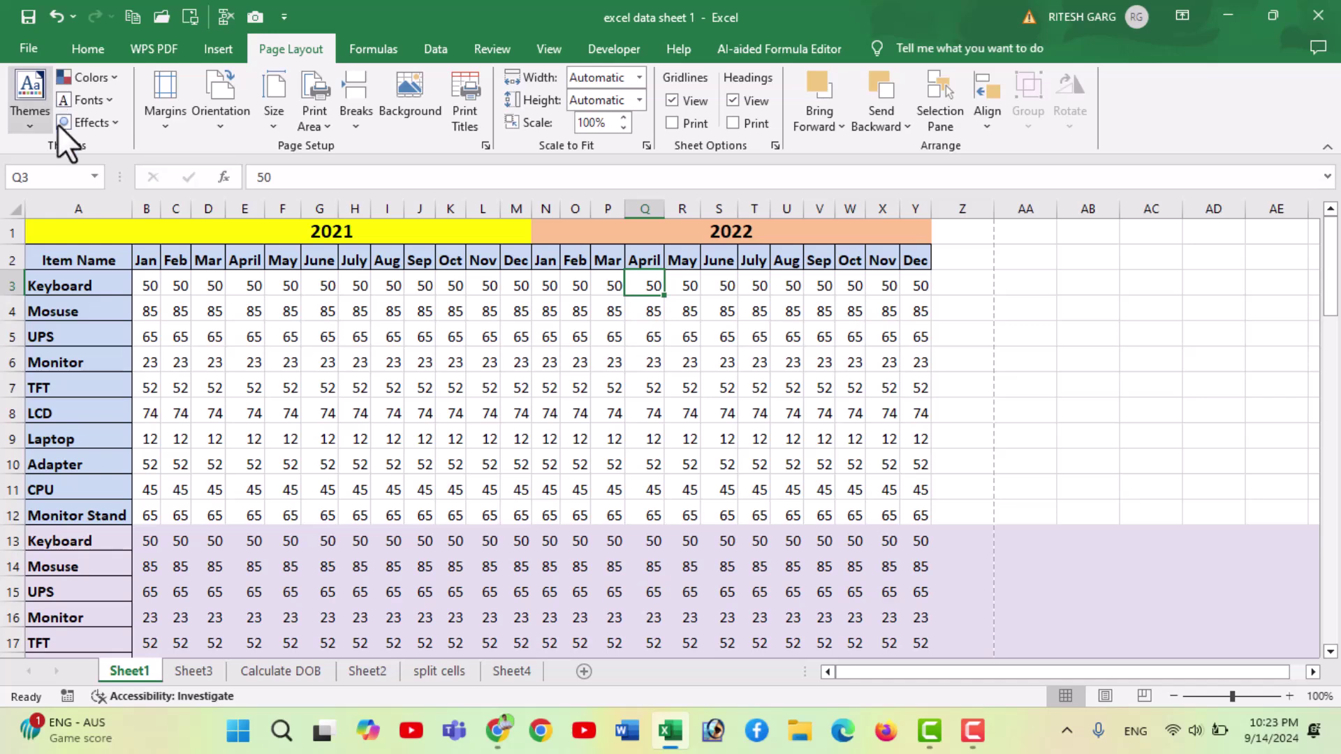
# Set Print Titles so rows $1:$2 repeat at the top of each printed page.
pyautogui.click(284, 313)
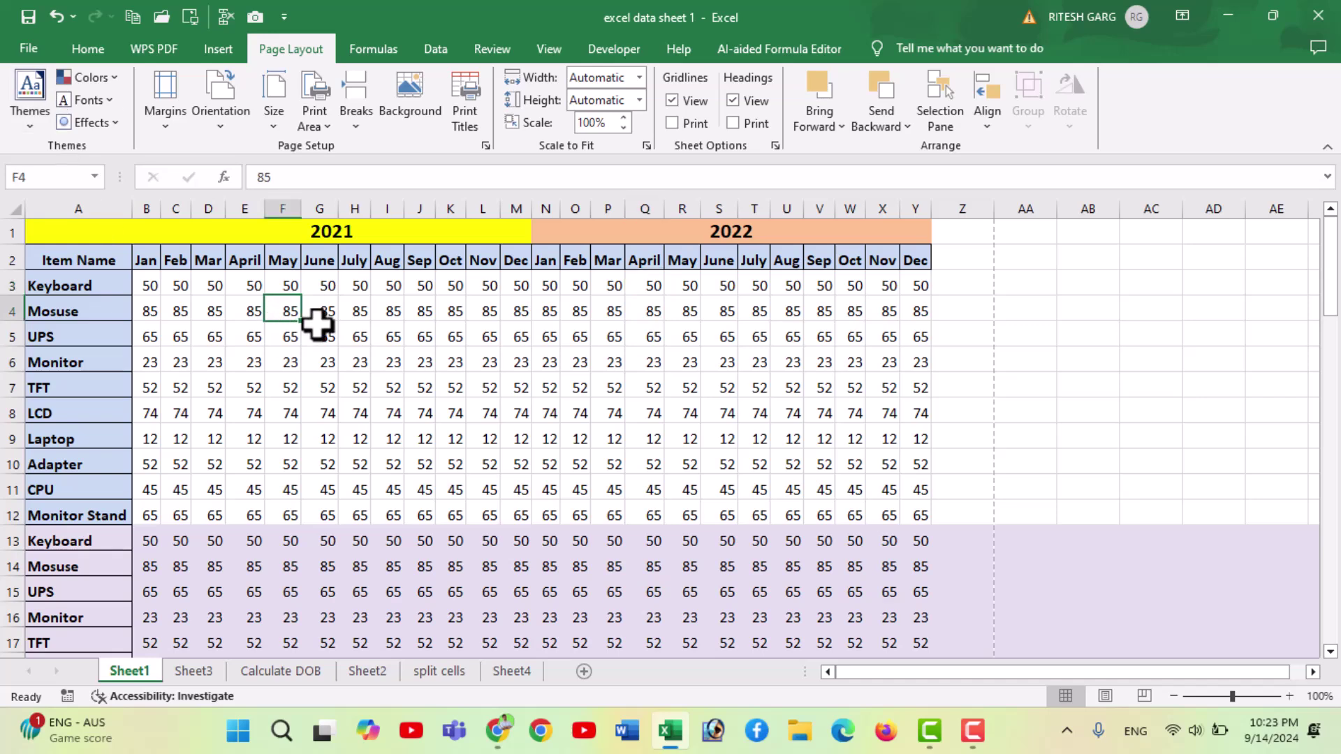
pyautogui.click(516, 385)
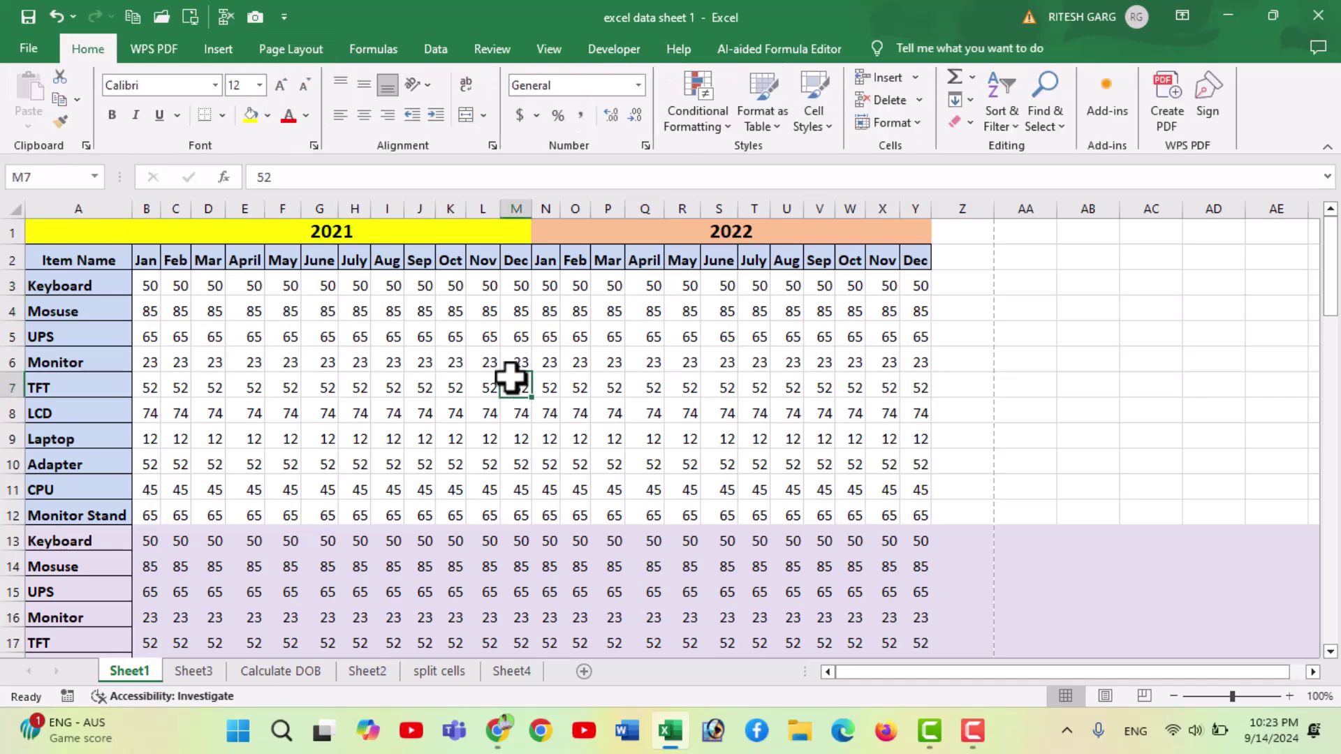
pyautogui.click(270, 56)
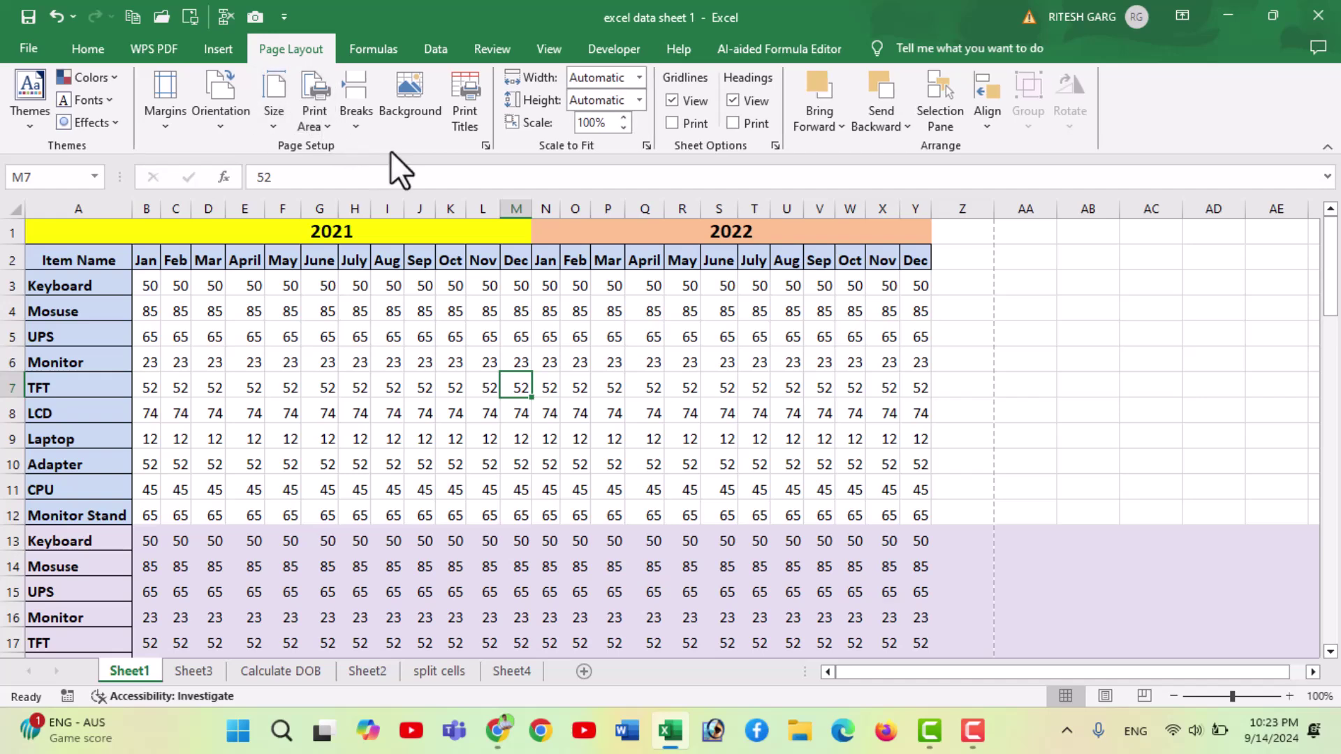
pyautogui.click(471, 129)
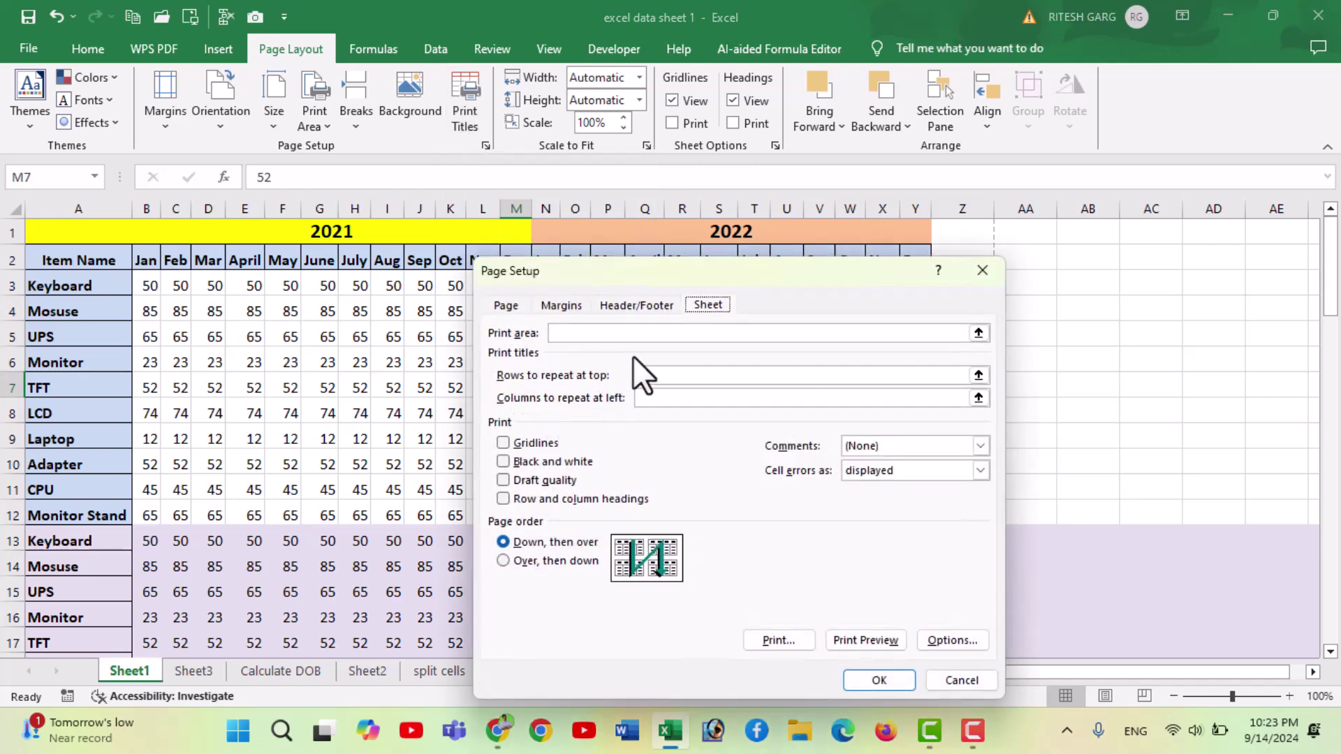
pyautogui.click(979, 377)
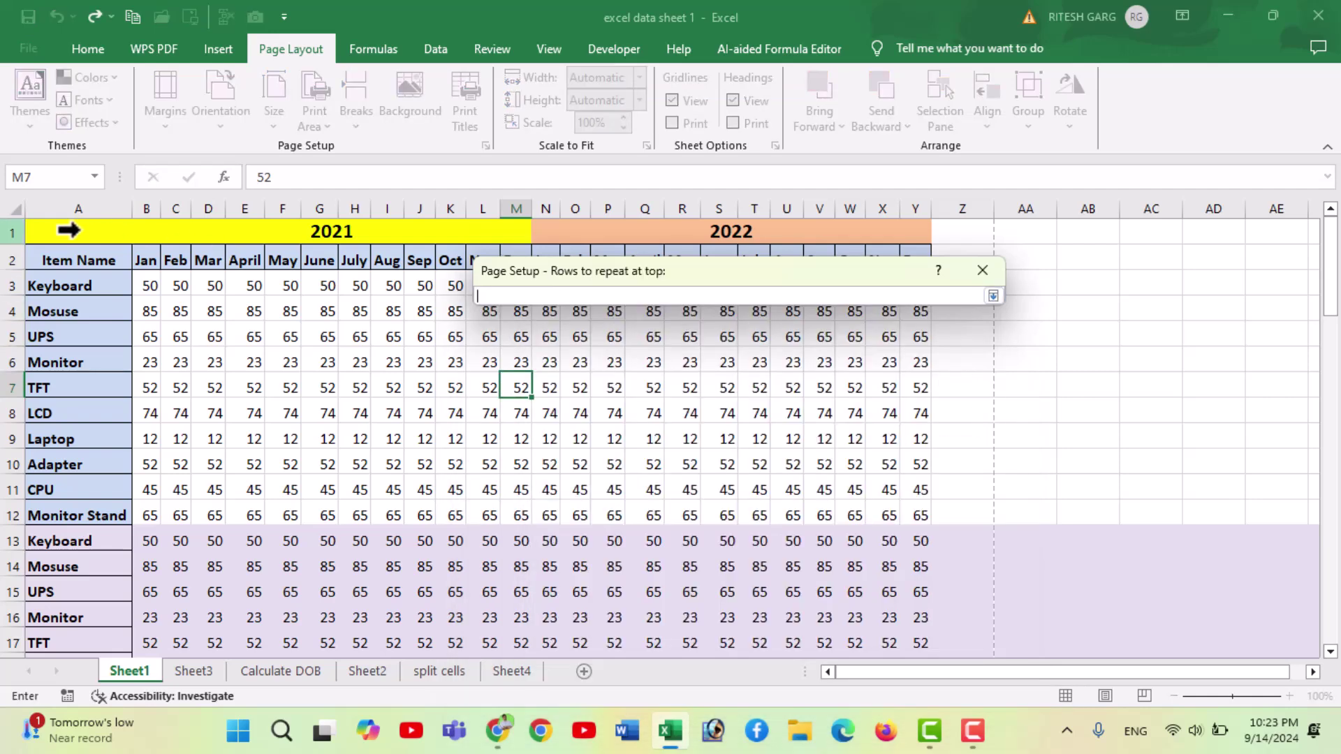
pyautogui.moveTo(67, 230); pyautogui.dragTo(107, 260)
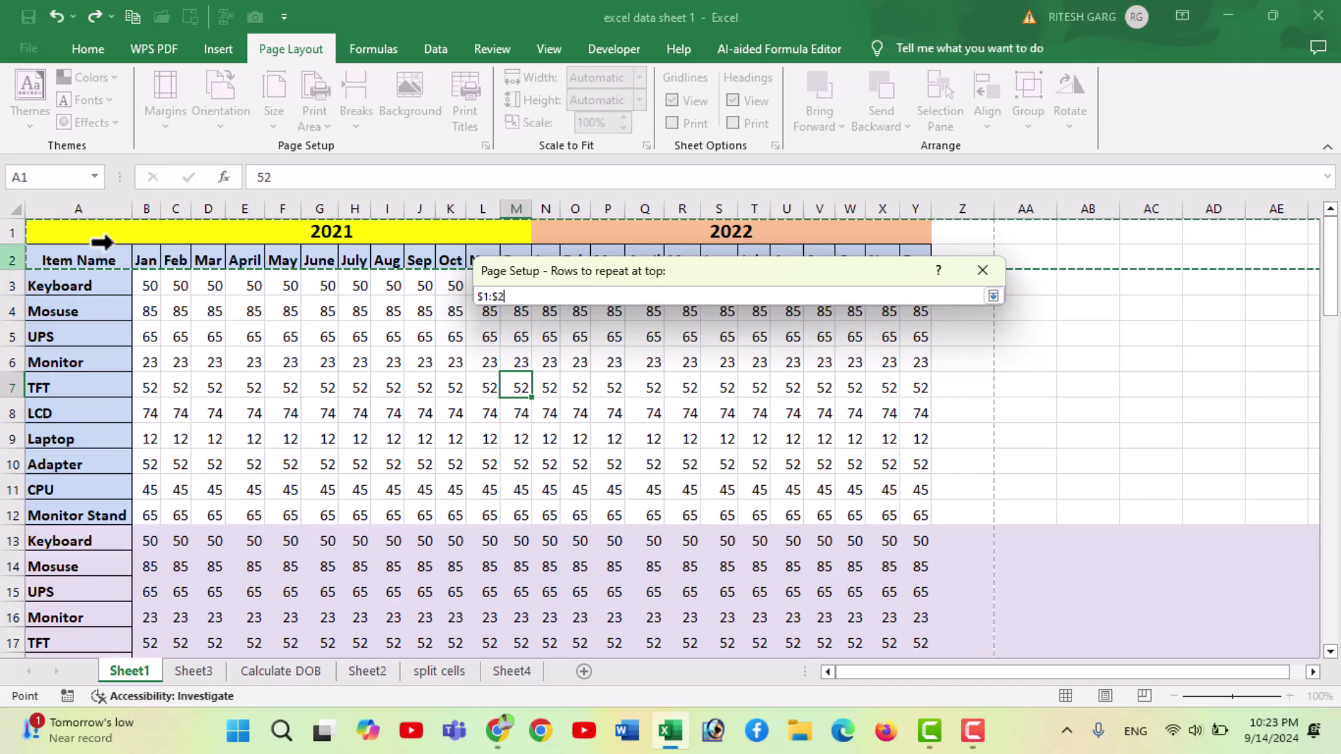
pyautogui.click(993, 296)
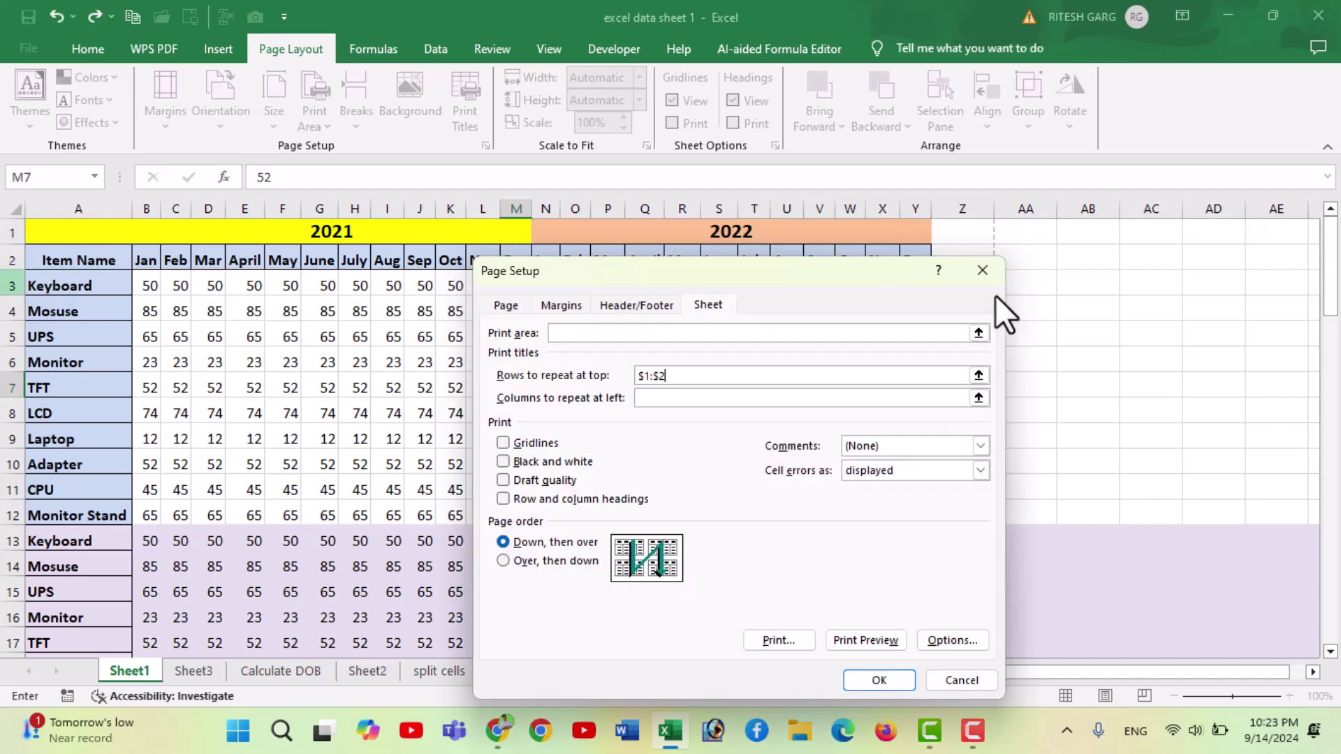
pyautogui.click(873, 677)
pyautogui.click(740, 515)
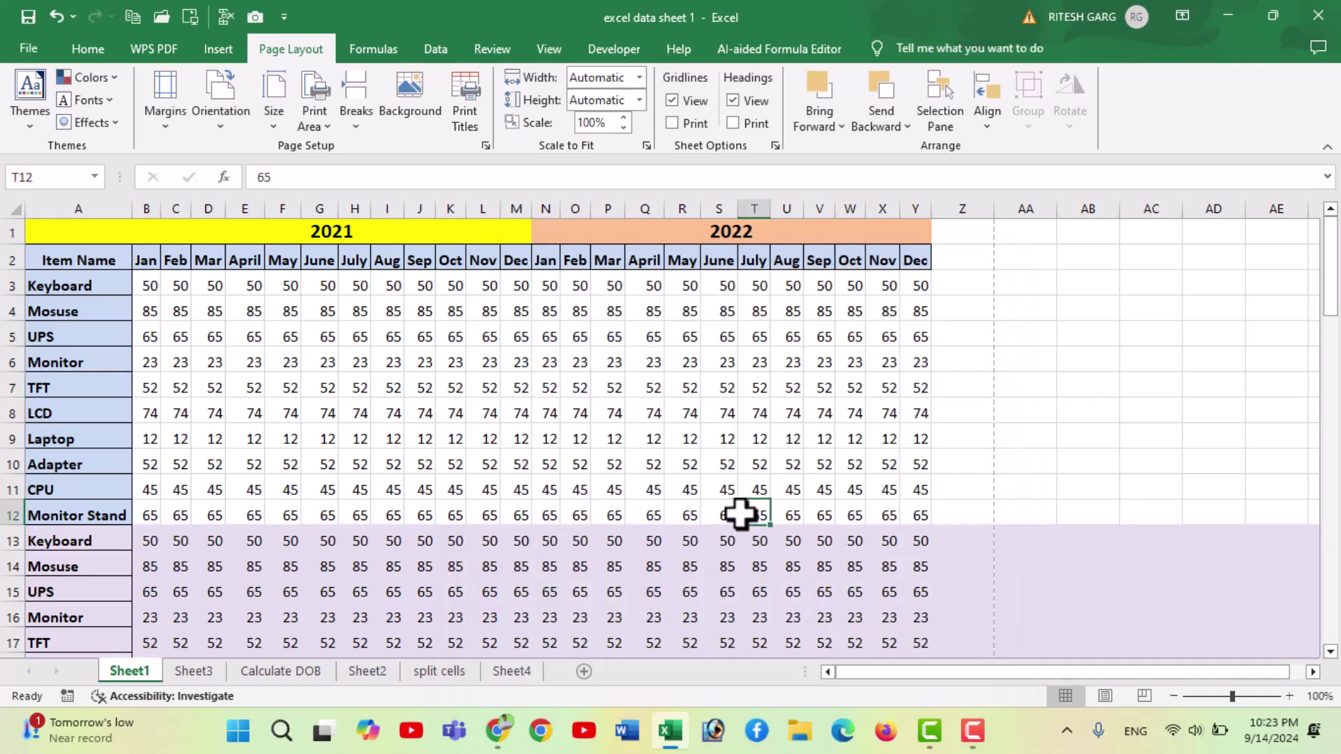
pyautogui.hotkey('ctrl', 'p')
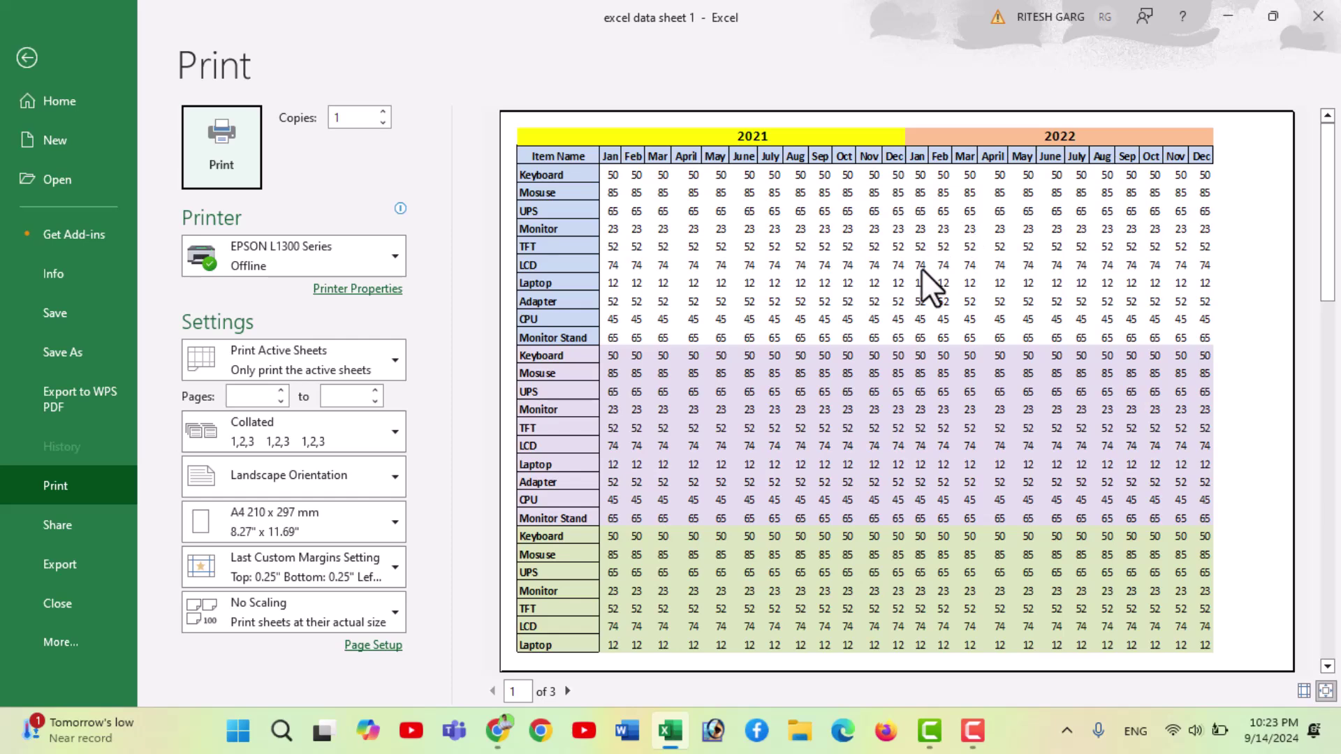
pyautogui.scroll(-1, 921, 270)
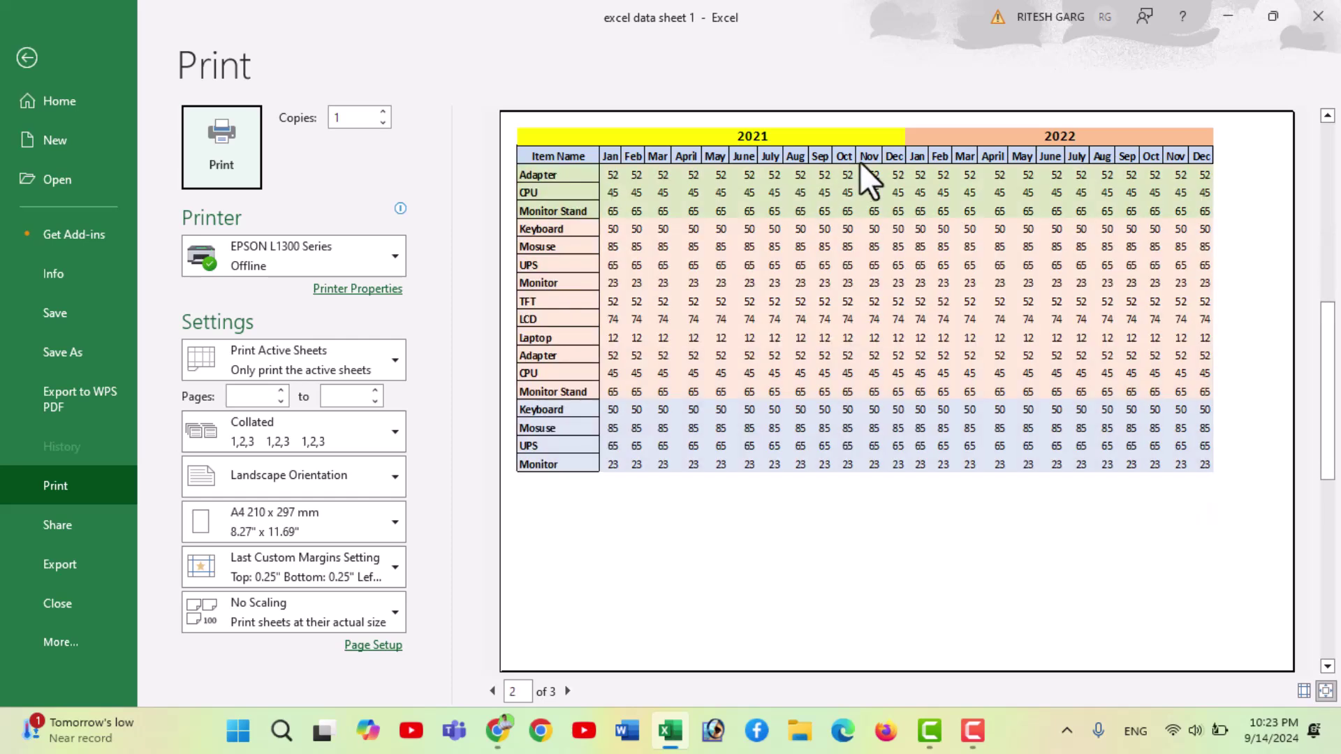
pyautogui.click(27, 56)
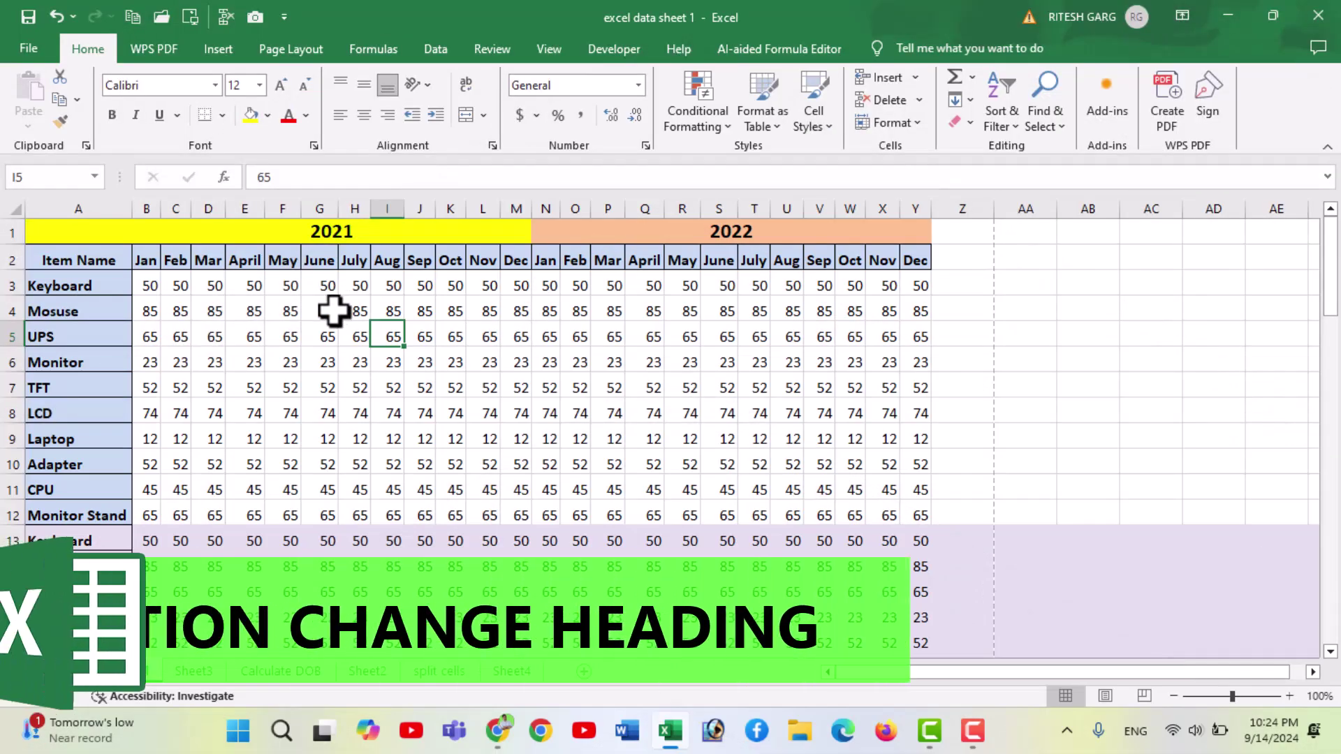
# Angle the A2:Y2 headers counterclockwise, autofit row 2's height, and middle-align them.
pyautogui.moveTo(93, 260); pyautogui.dragTo(925, 263)
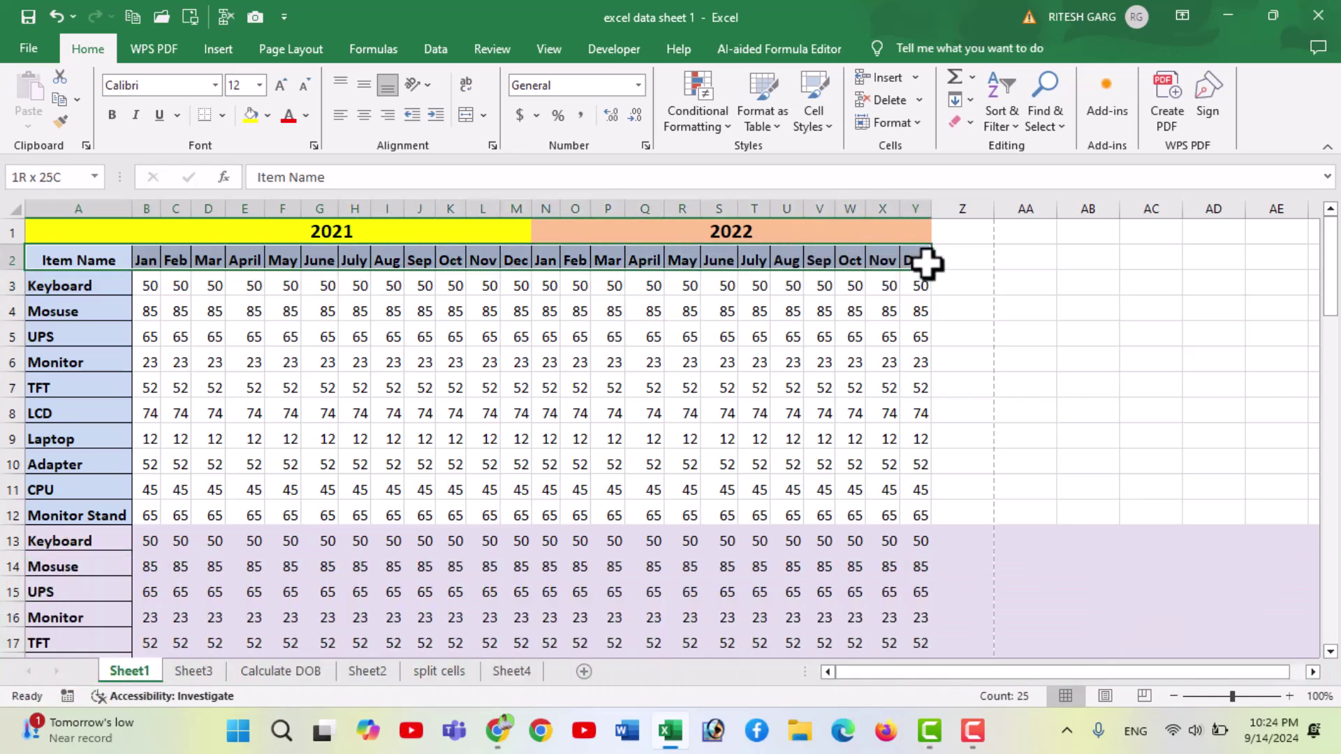
pyautogui.moveTo(926, 263); pyautogui.dragTo(926, 264)
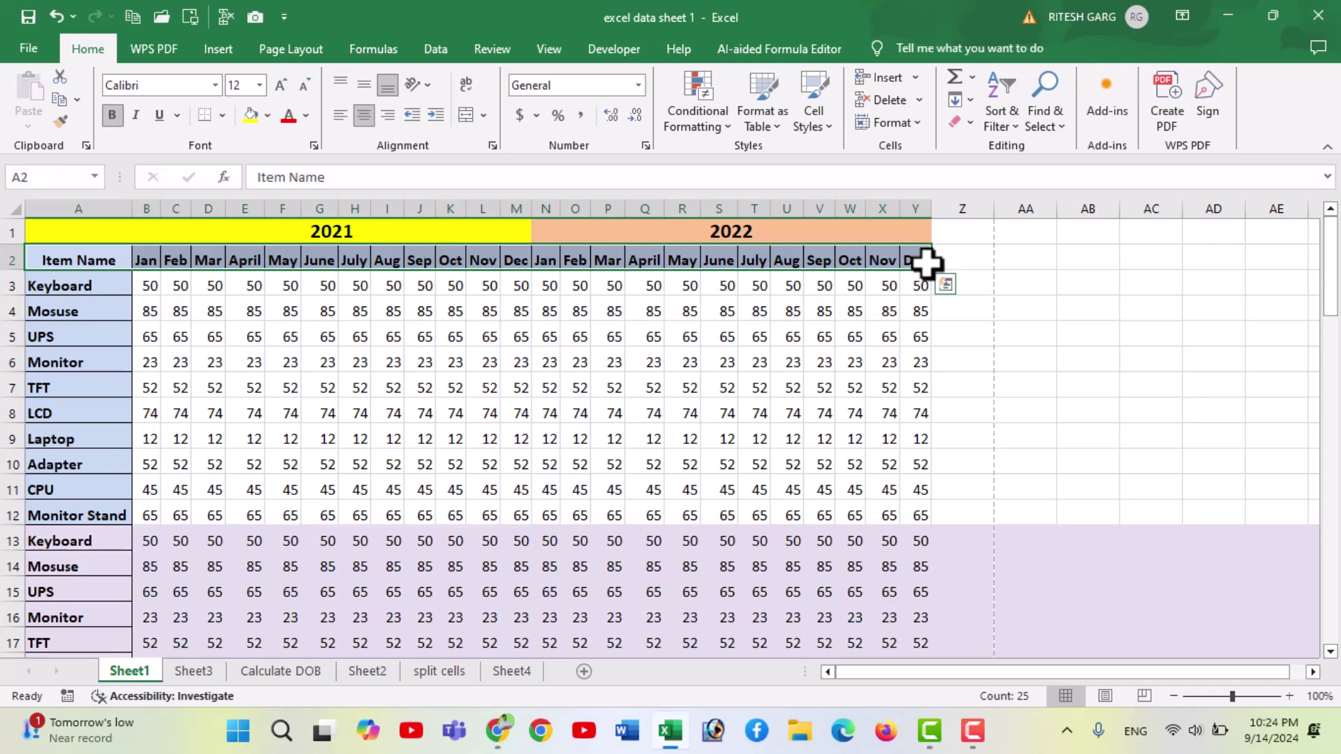
pyautogui.click(636, 312)
pyautogui.moveTo(84, 261); pyautogui.dragTo(910, 264)
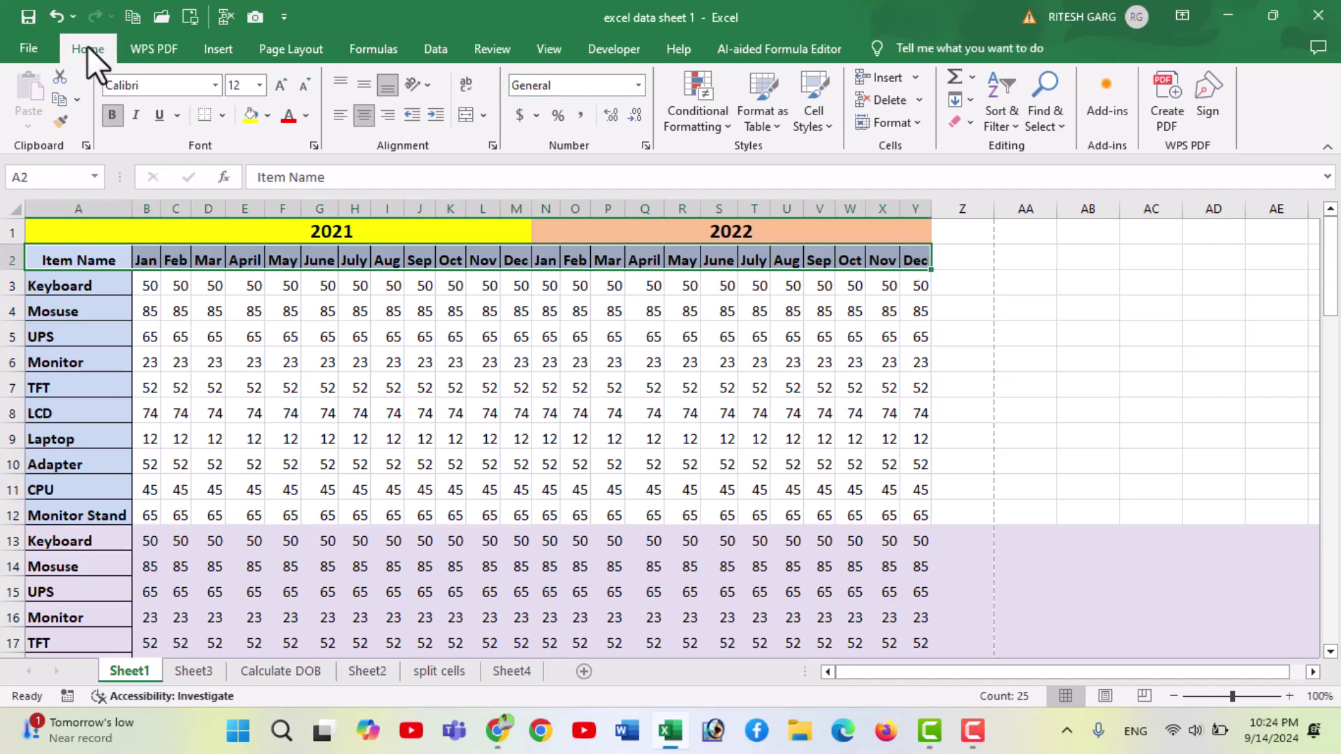
pyautogui.click(429, 86)
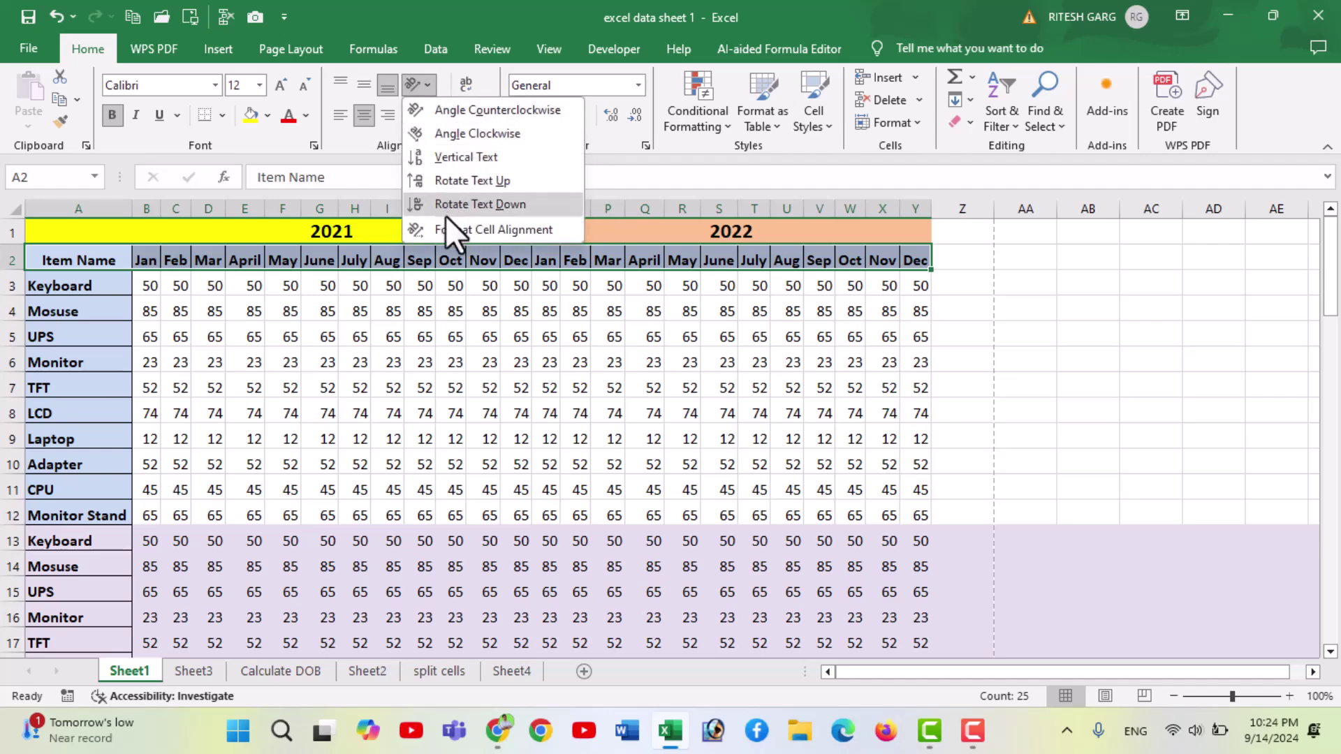
pyautogui.click(463, 115)
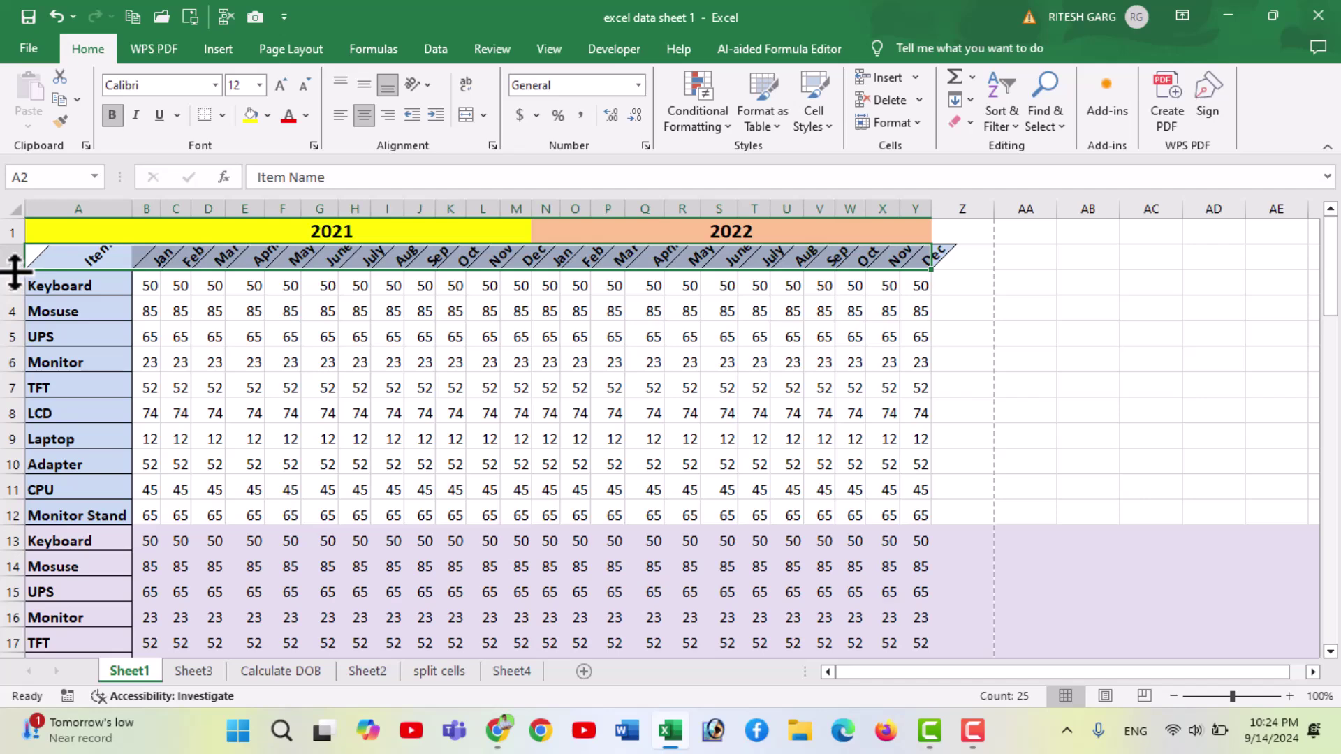
pyautogui.doubleClick(14, 271)
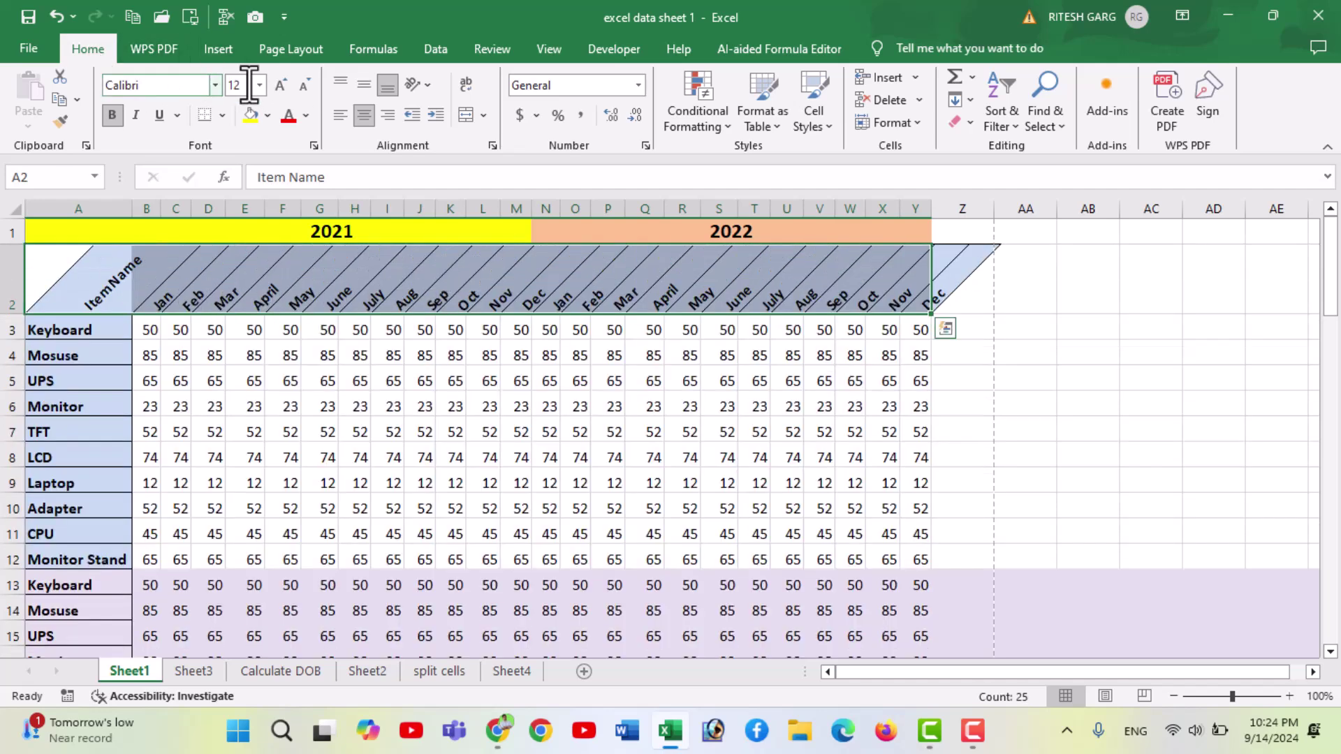
pyautogui.click(364, 85)
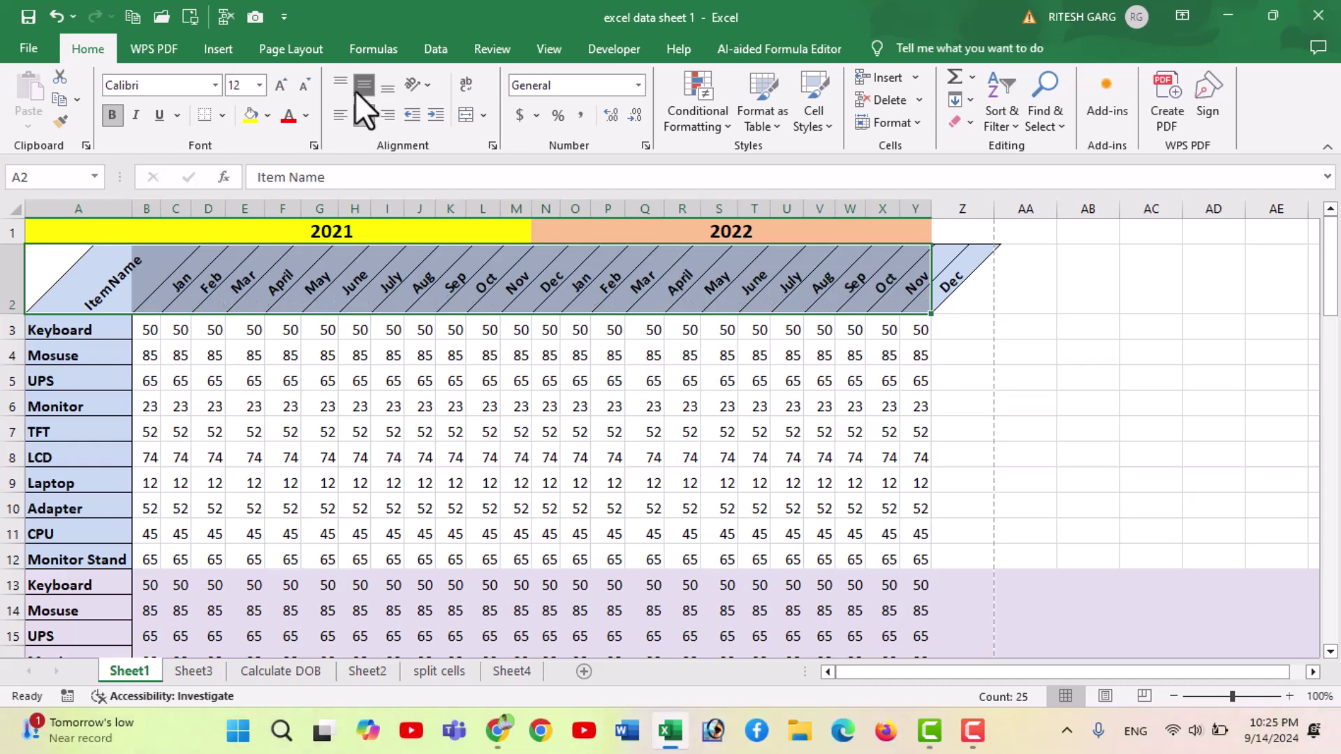
# Check print preview pages 1 to 4 for the repeated angled headers.
pyautogui.click(255, 353)
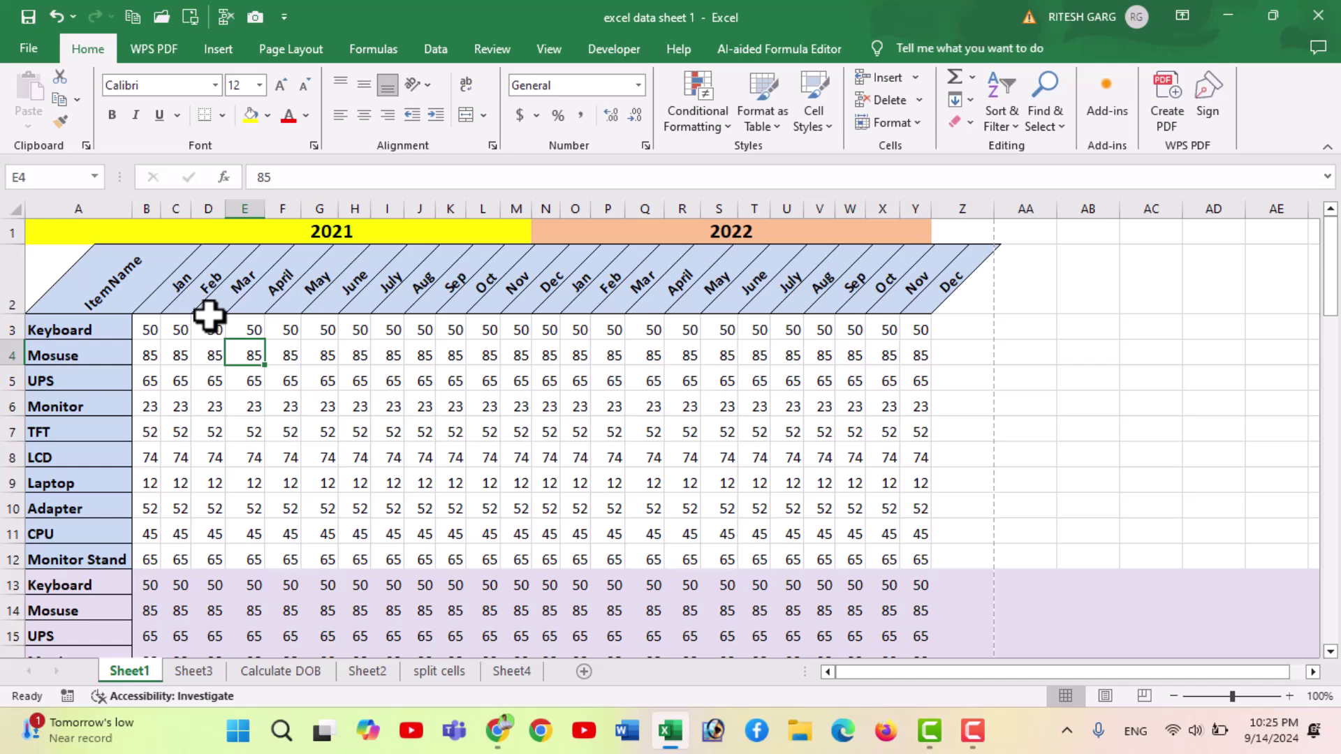
pyautogui.hotkey('ctrl', 'p')
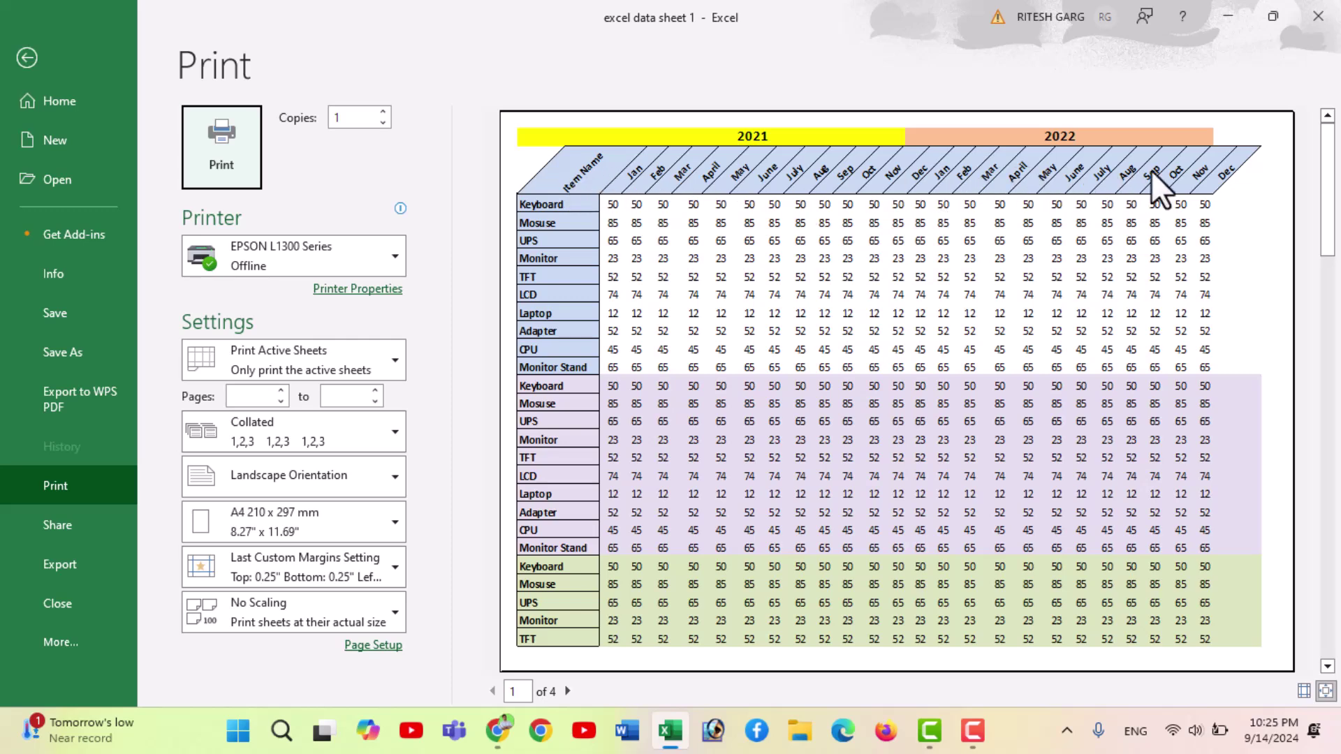
pyautogui.scroll(-1, 831, 263)
pyautogui.scroll(-1, 831, 265)
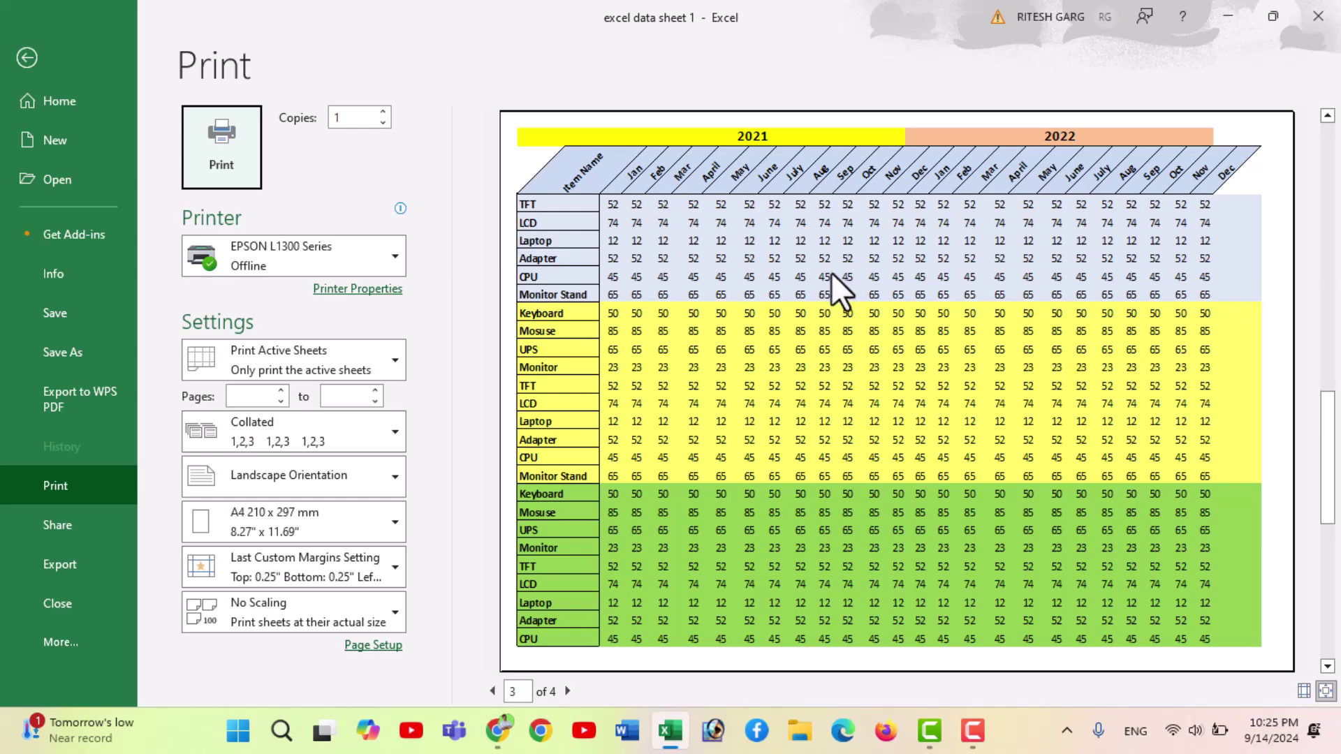
pyautogui.scroll(-1, 832, 272)
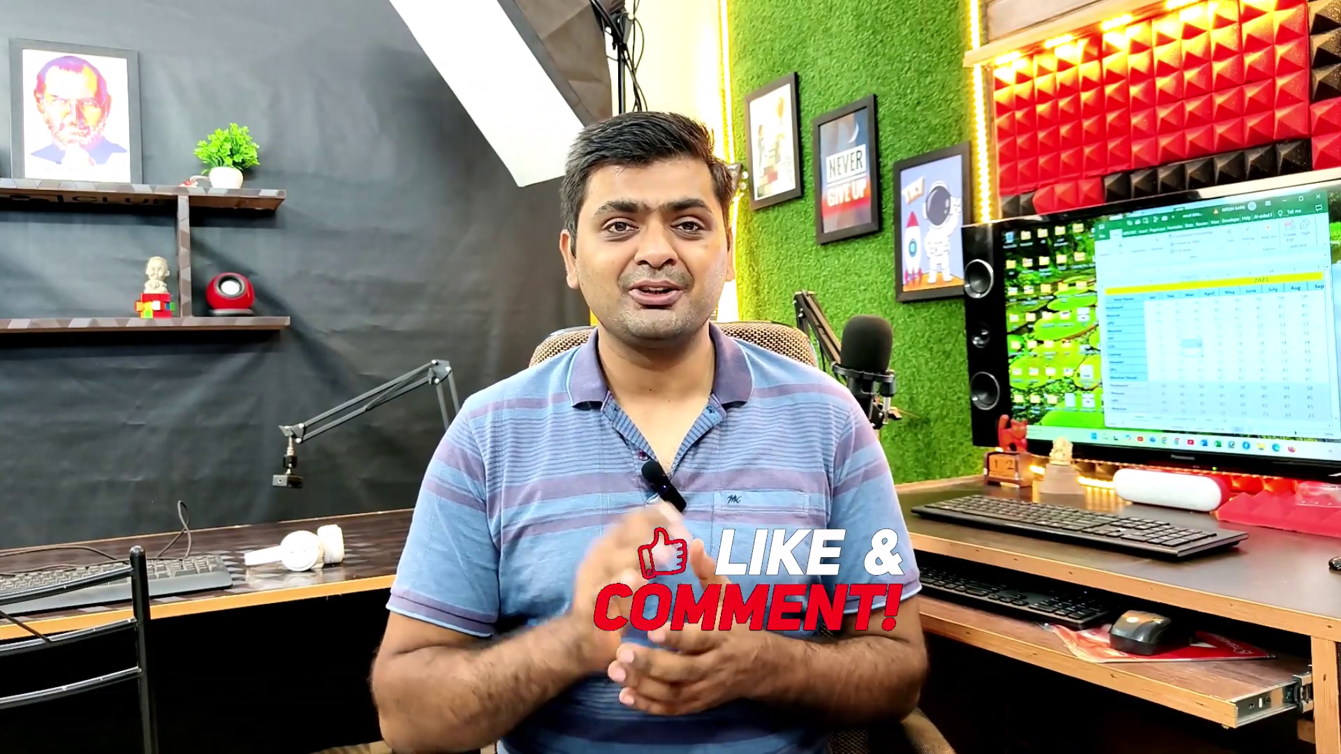
pyautogui.scroll(-2, 514, 447)
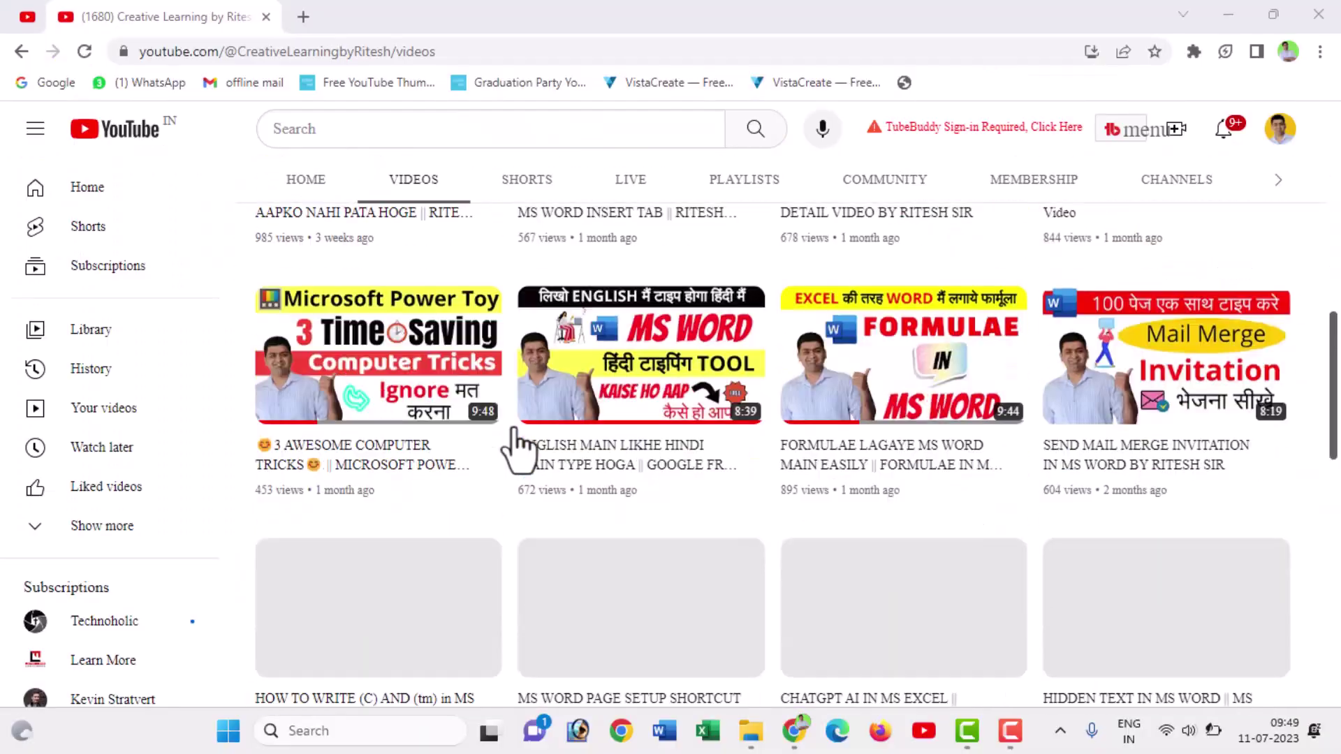
pyautogui.scroll(-2, 513, 447)
pyautogui.scroll(-4, 517, 447)
pyautogui.scroll(-4, 515, 437)
pyautogui.scroll(-2, 515, 447)
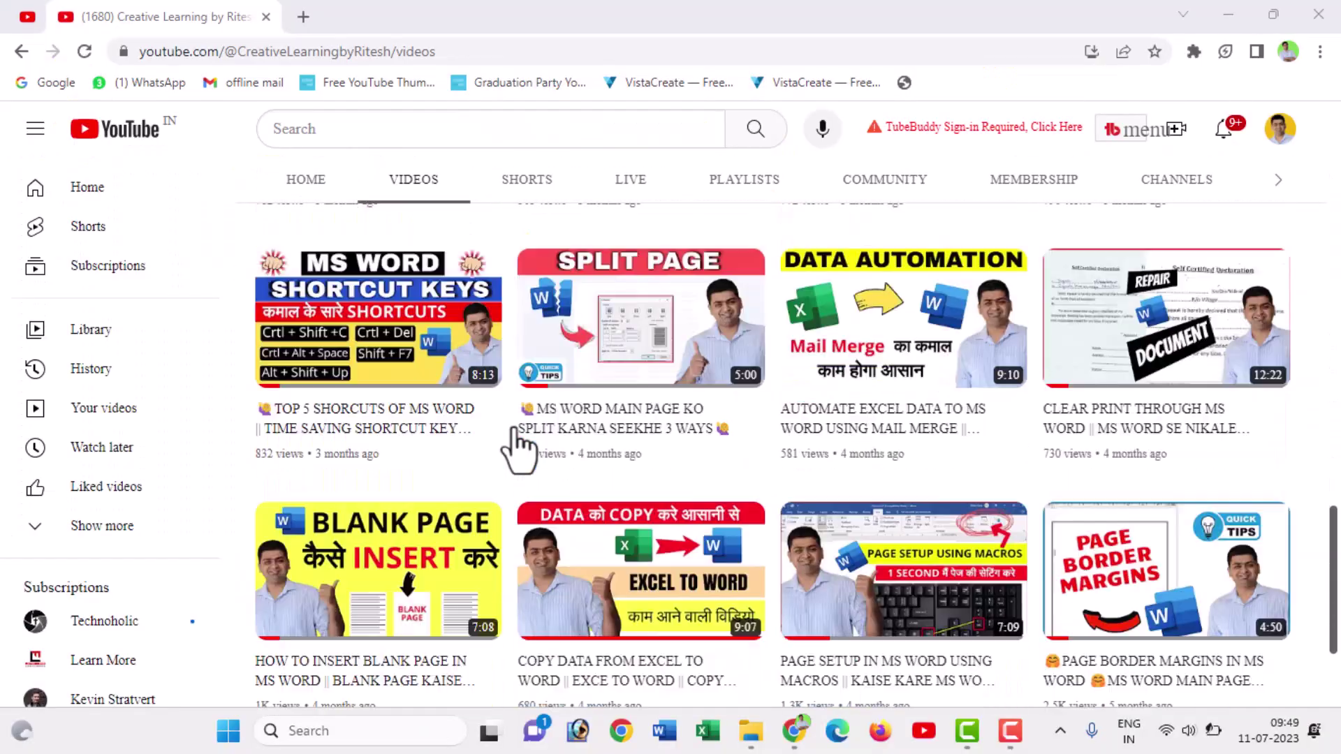
pyautogui.scroll(-2, 514, 433)
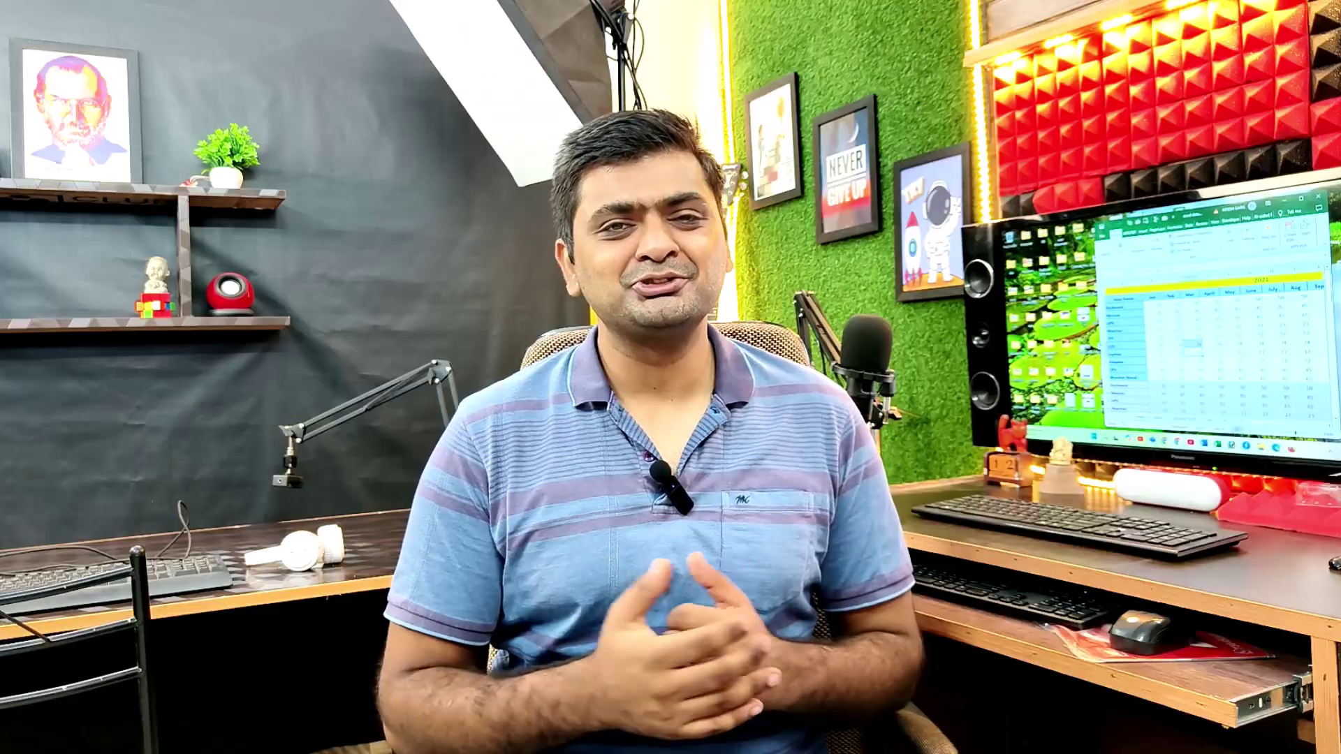